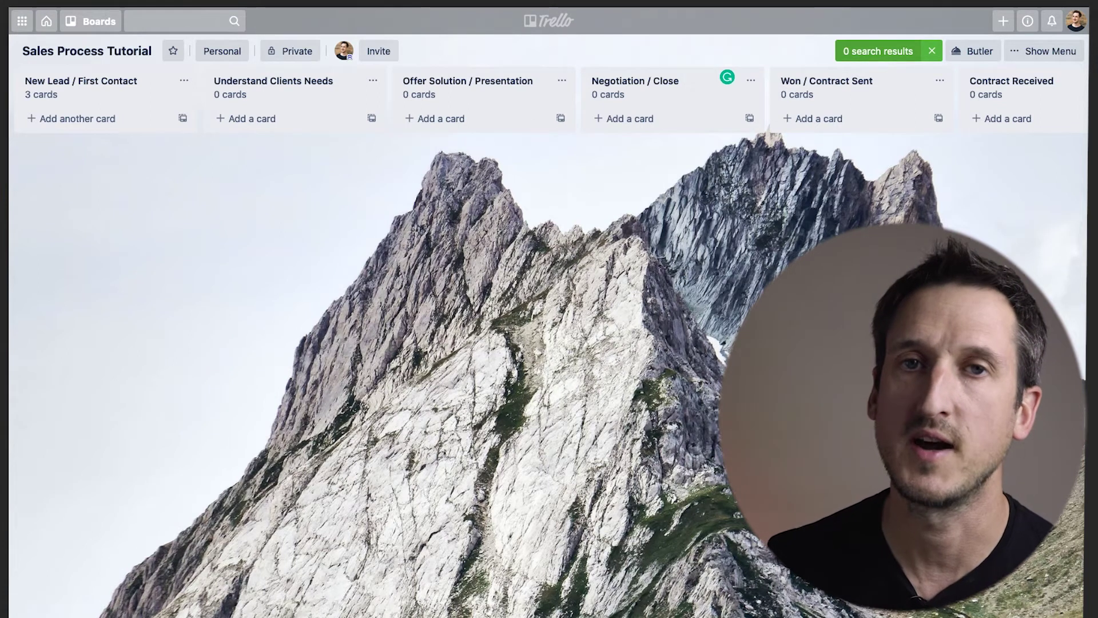
Step: Clear the card search filter so all three client cards show again
{"action": "key", "text": "x"}
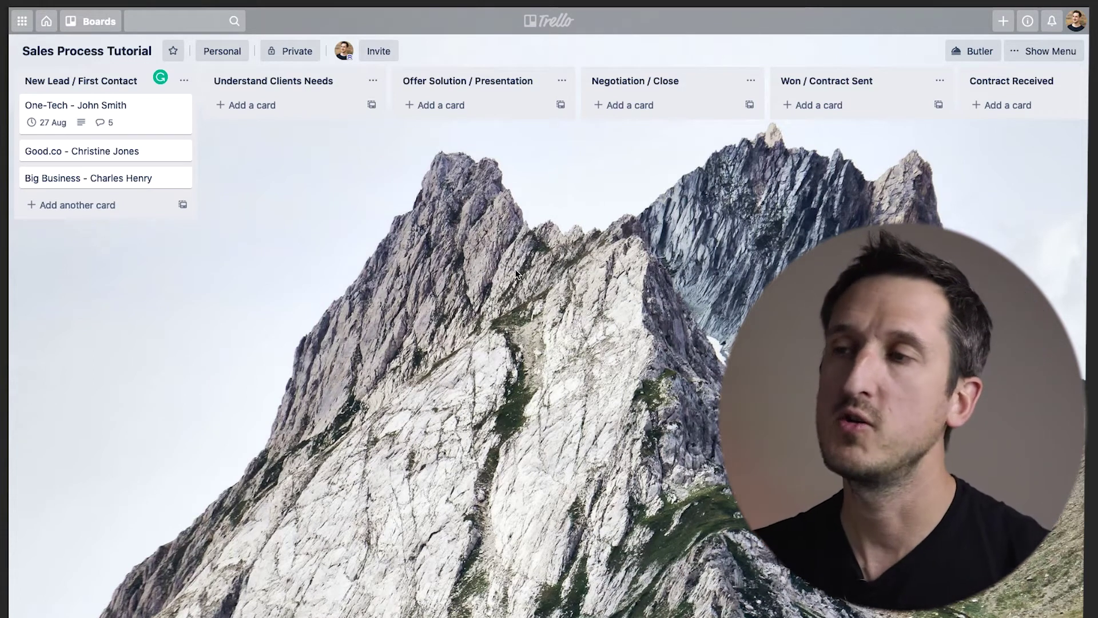
{"action": "left_click", "coordinate": [1004, 22]}
Step: Create a private board titled 'Sales Process' with the team set to No team
{"action": "left_click", "coordinate": [962, 104]}
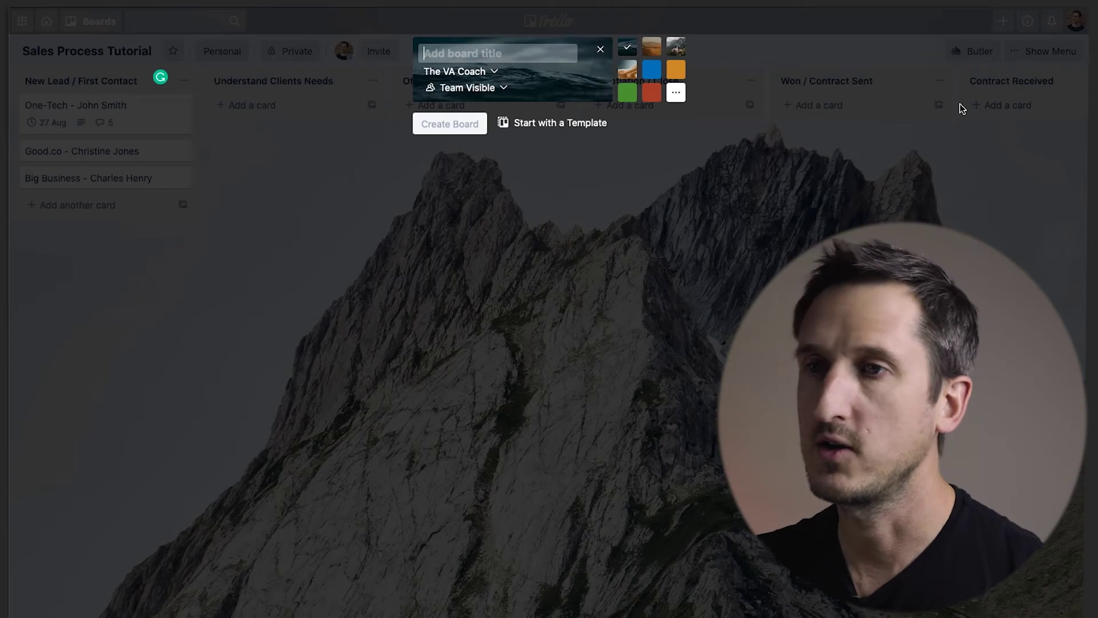
{"action": "left_click", "coordinate": [487, 71]}
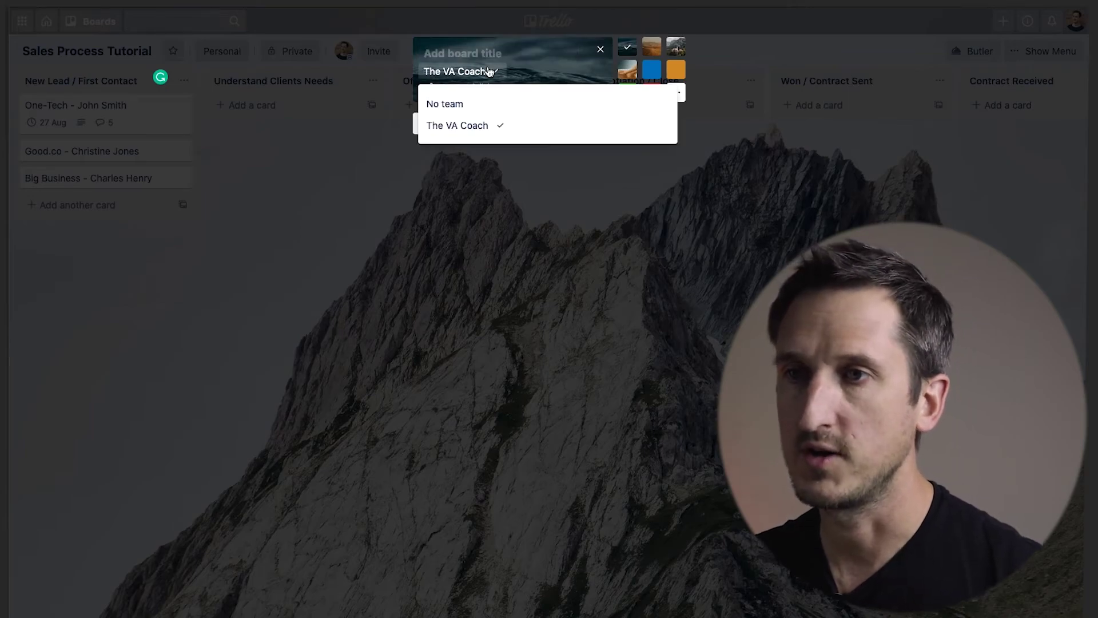
{"action": "left_click", "coordinate": [482, 105]}
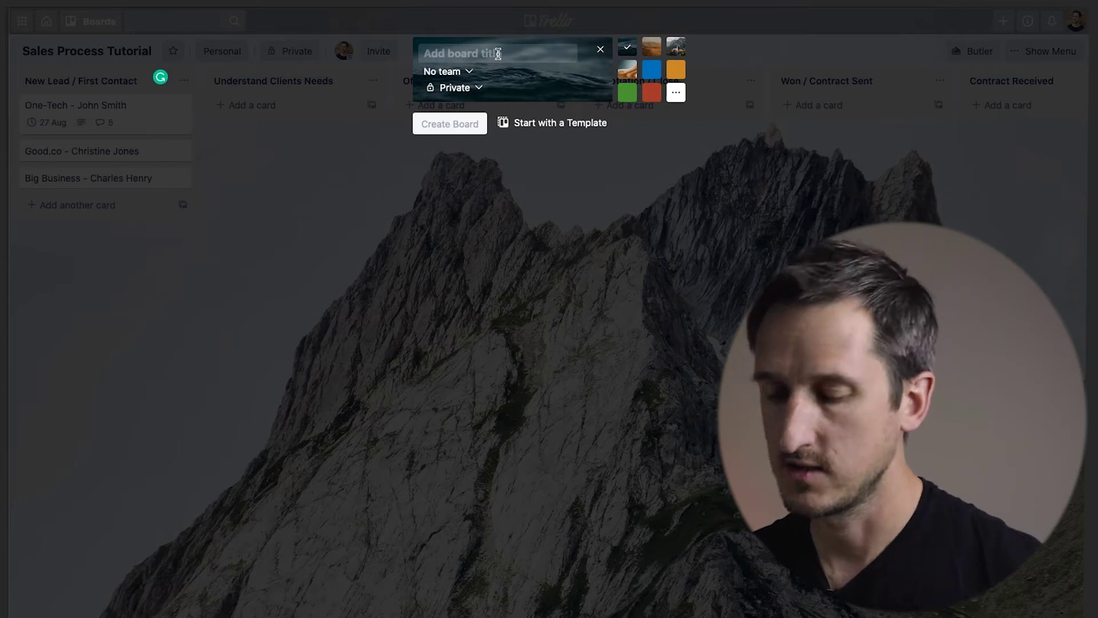
{"action": "left_click", "coordinate": [498, 54]}
{"action": "type", "text": "Sales"}
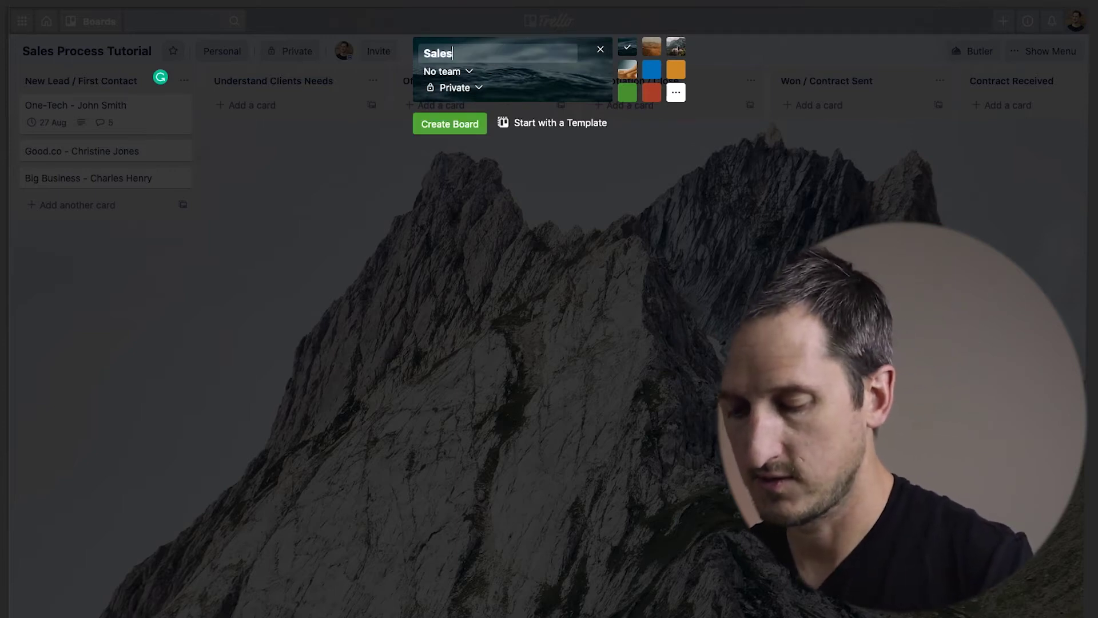
{"action": "type", "text": " Proces"}
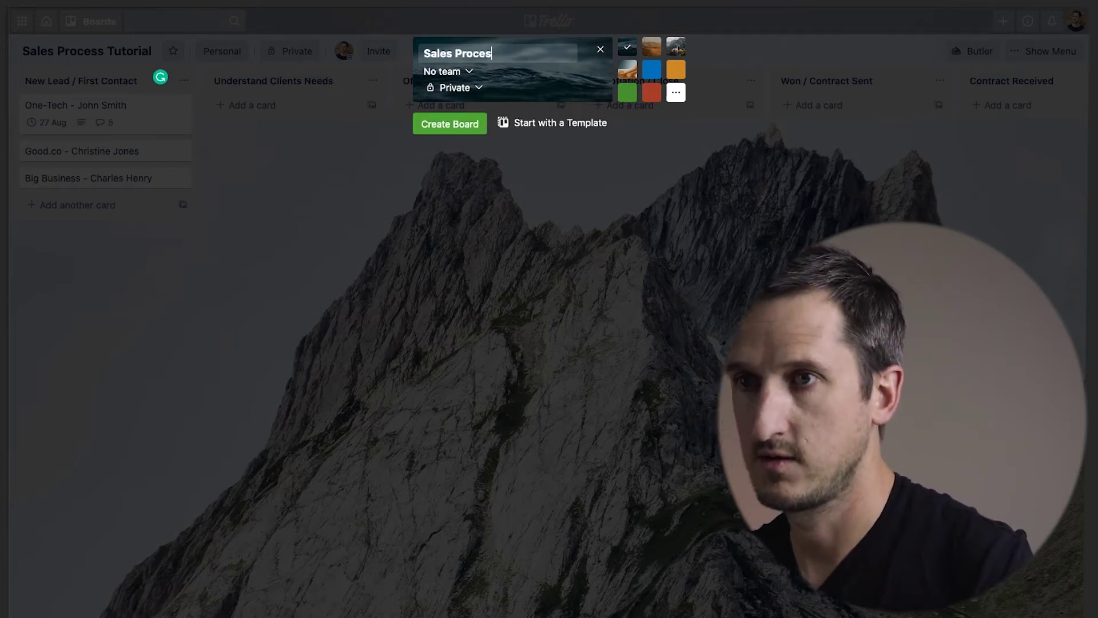
{"action": "type", "text": "s"}
{"action": "left_click", "coordinate": [454, 130]}
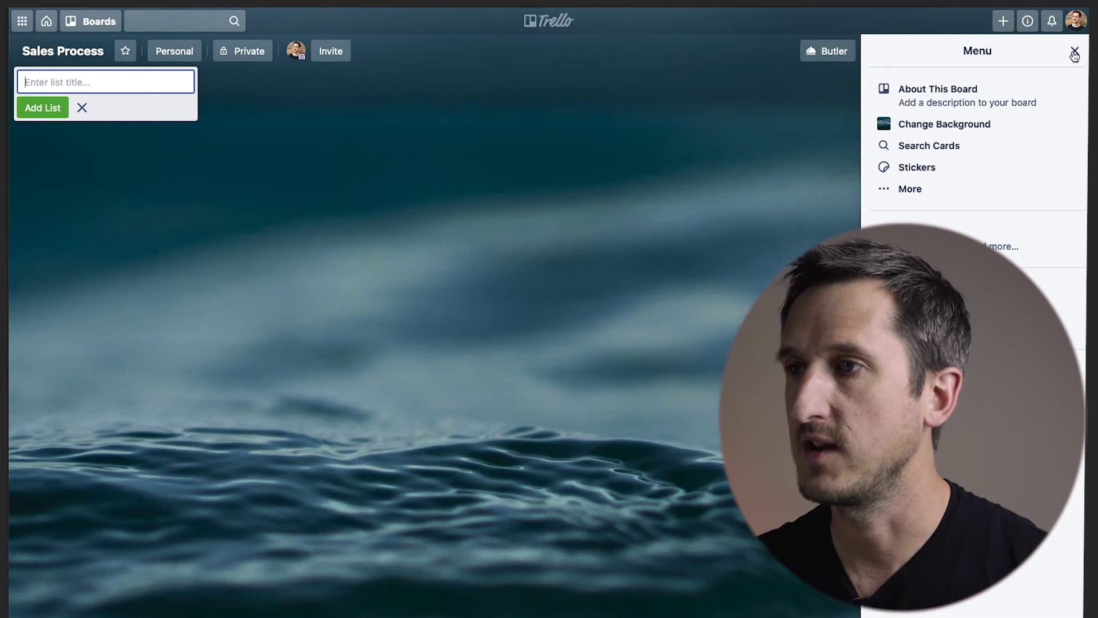
Step: Set the board background to the misty mountain village photo with the church spire
{"action": "left_click", "coordinate": [968, 128]}
{"action": "left_click", "coordinate": [969, 131]}
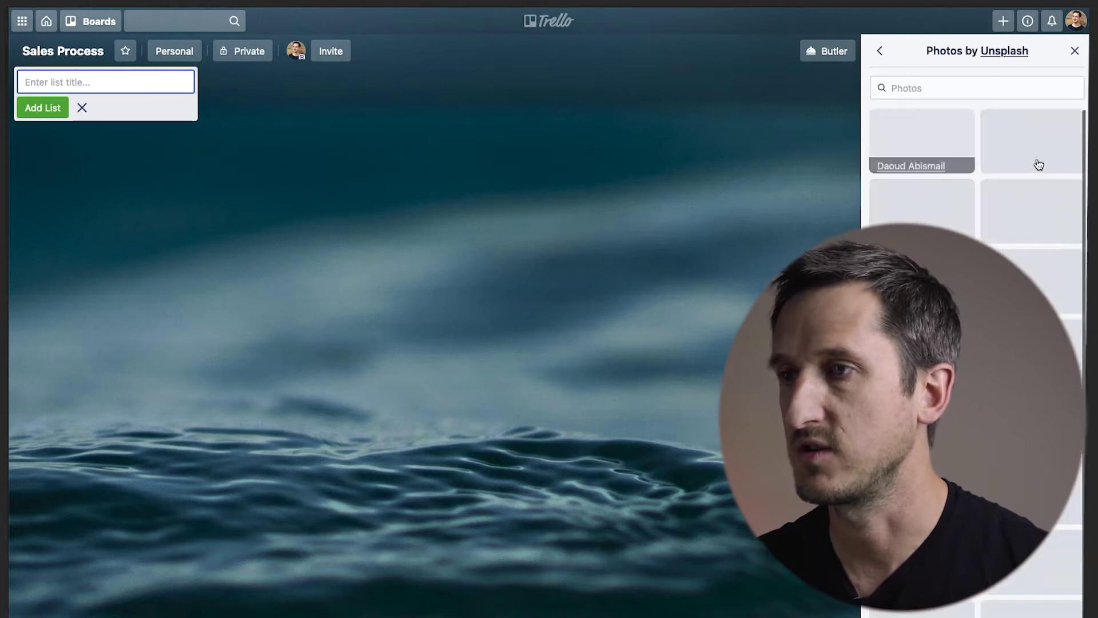
{"action": "left_click", "coordinate": [919, 215]}
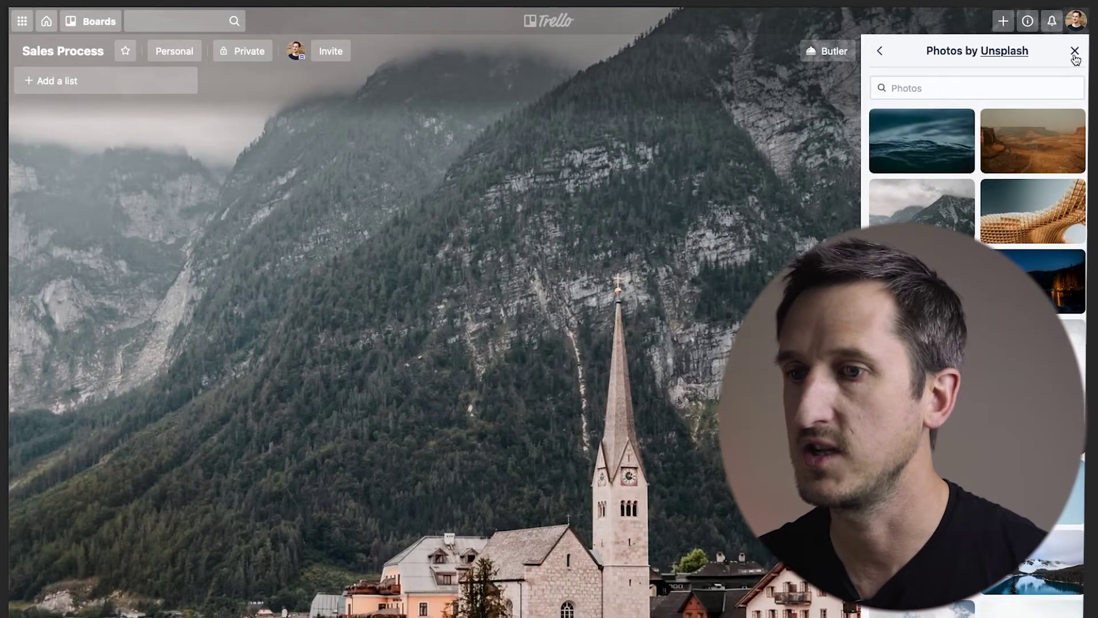
{"action": "left_click", "coordinate": [1075, 52]}
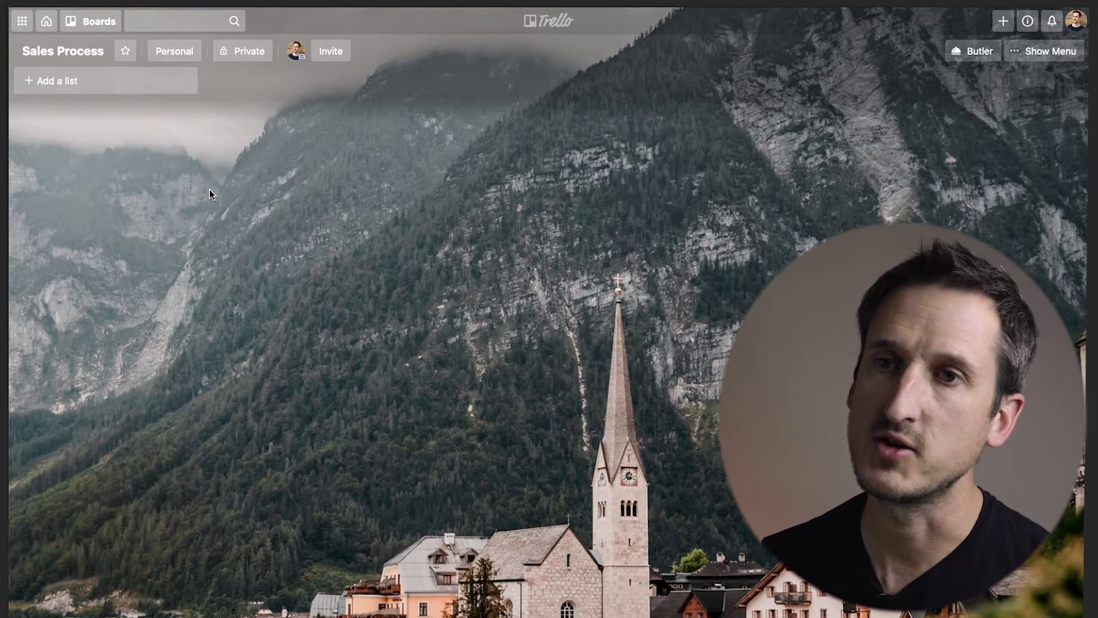
Step: Create three lists in order: New Lead, Understanding Clients Needs and Offer Solution
{"action": "left_click", "coordinate": [98, 81]}
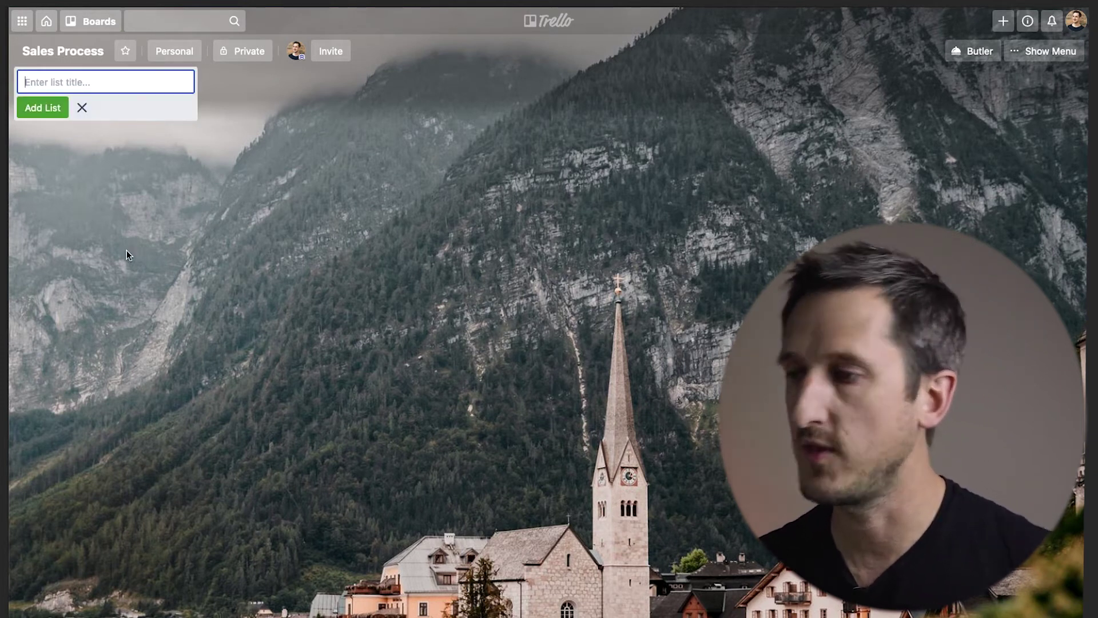
{"action": "type", "text": "New "}
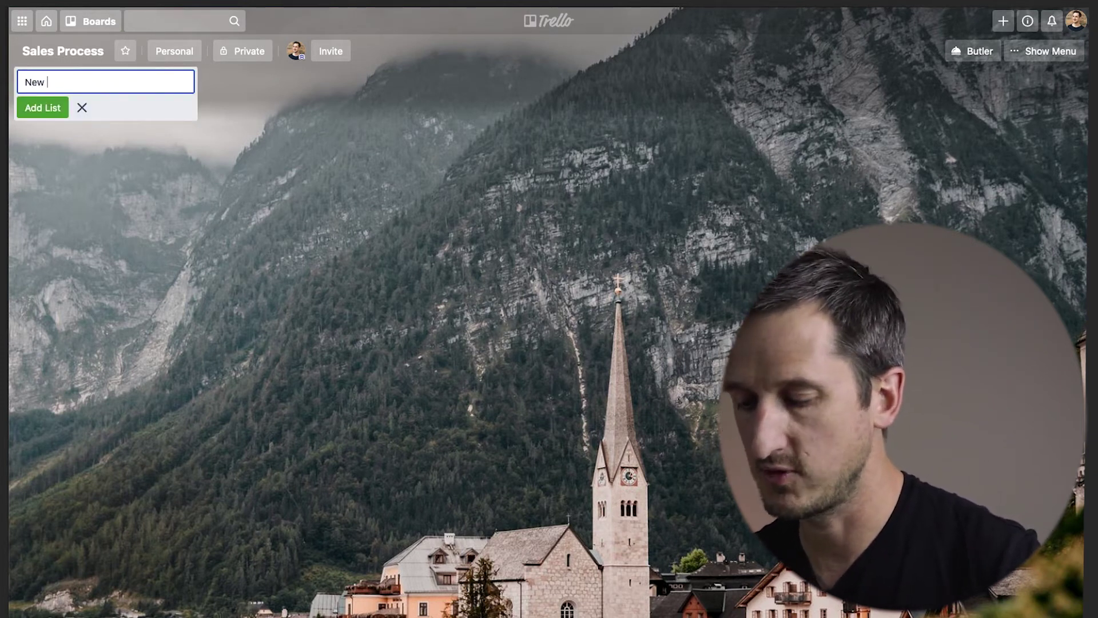
{"action": "type", "text": "Lead"}
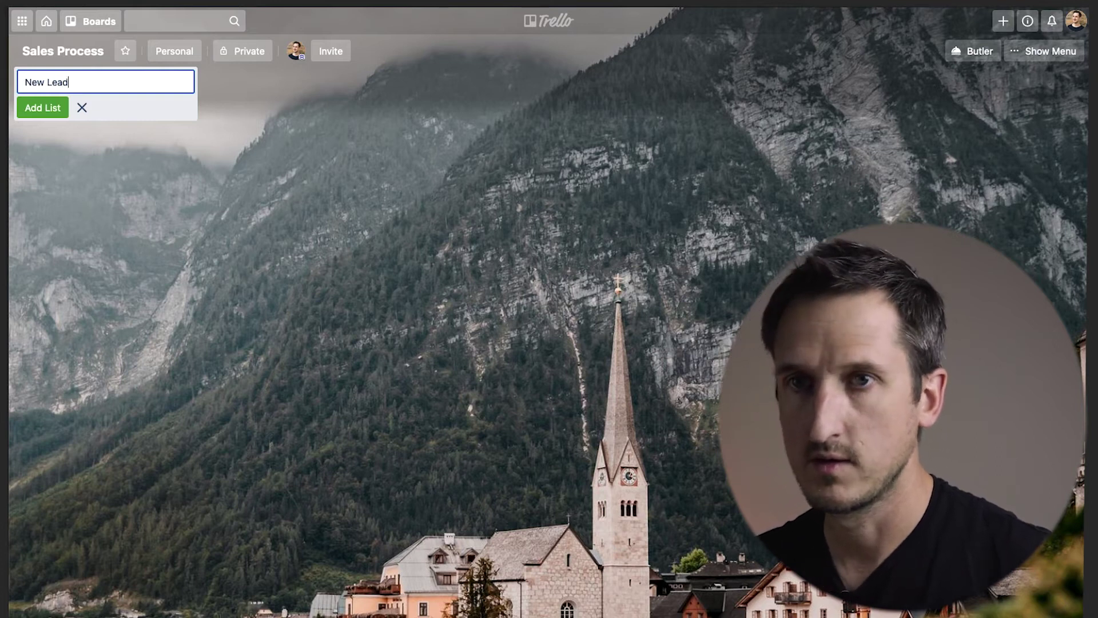
{"action": "key", "text": "Return"}
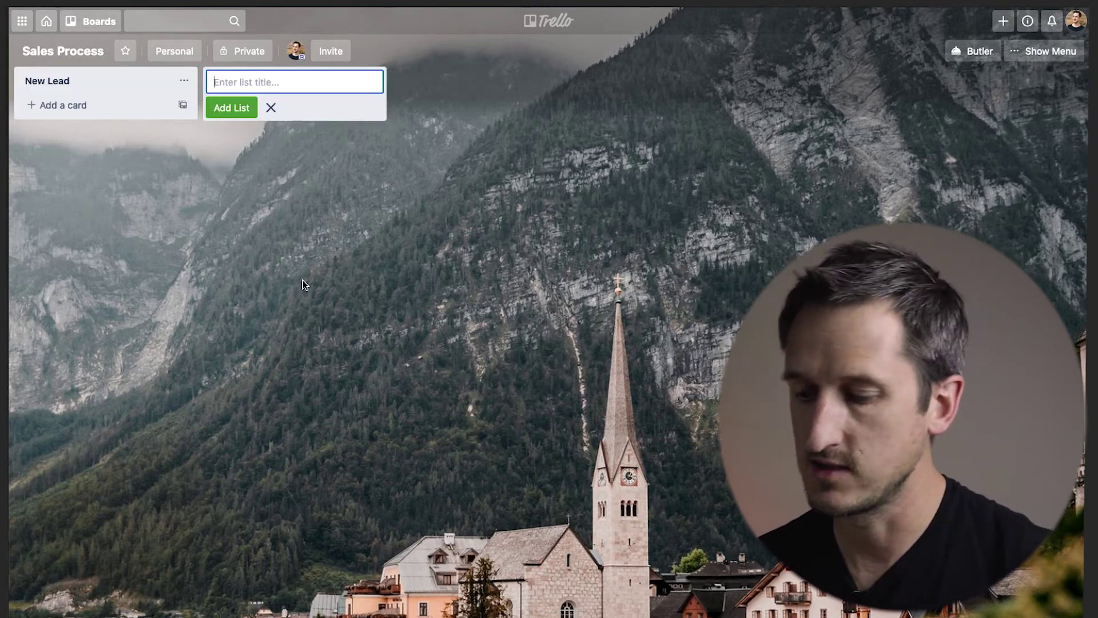
{"action": "type", "text": "Understandi"}
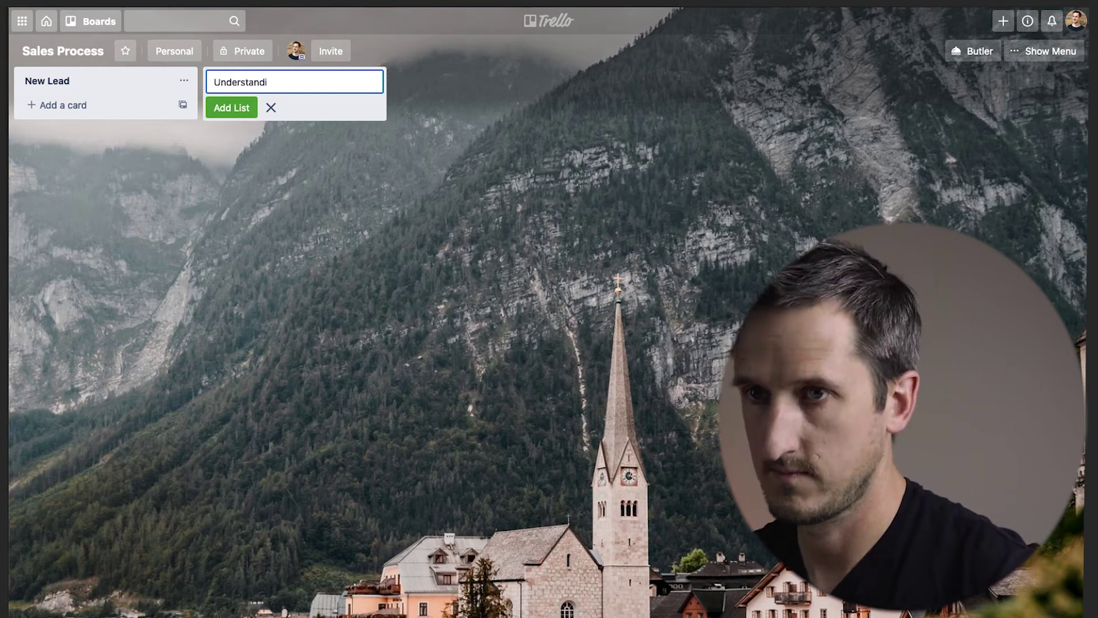
{"action": "type", "text": "ng C"}
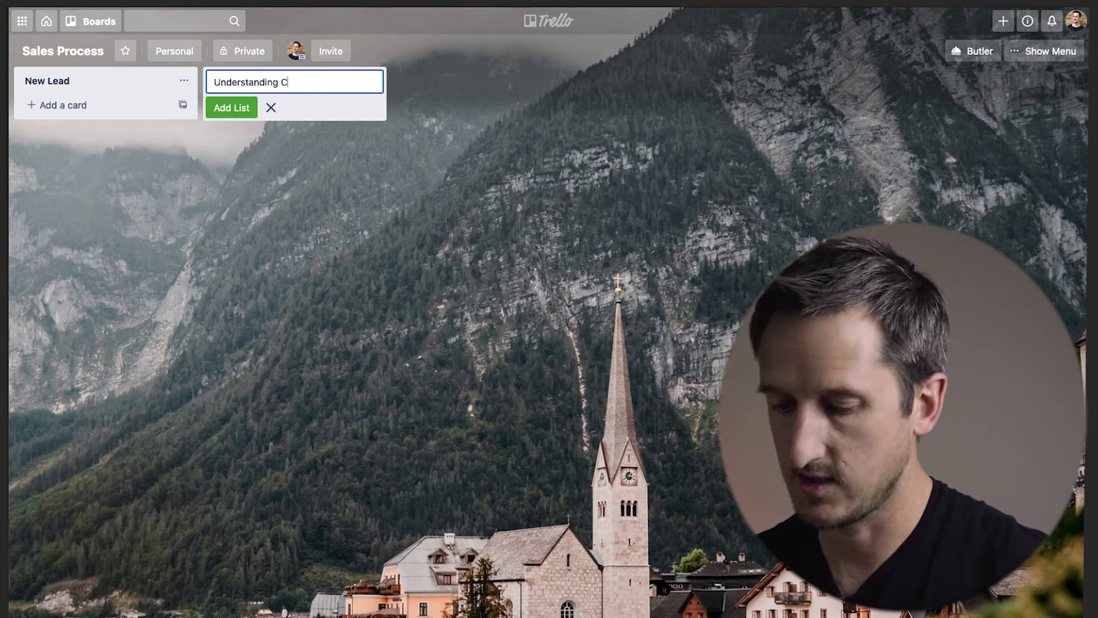
{"action": "type", "text": "lients Needs"}
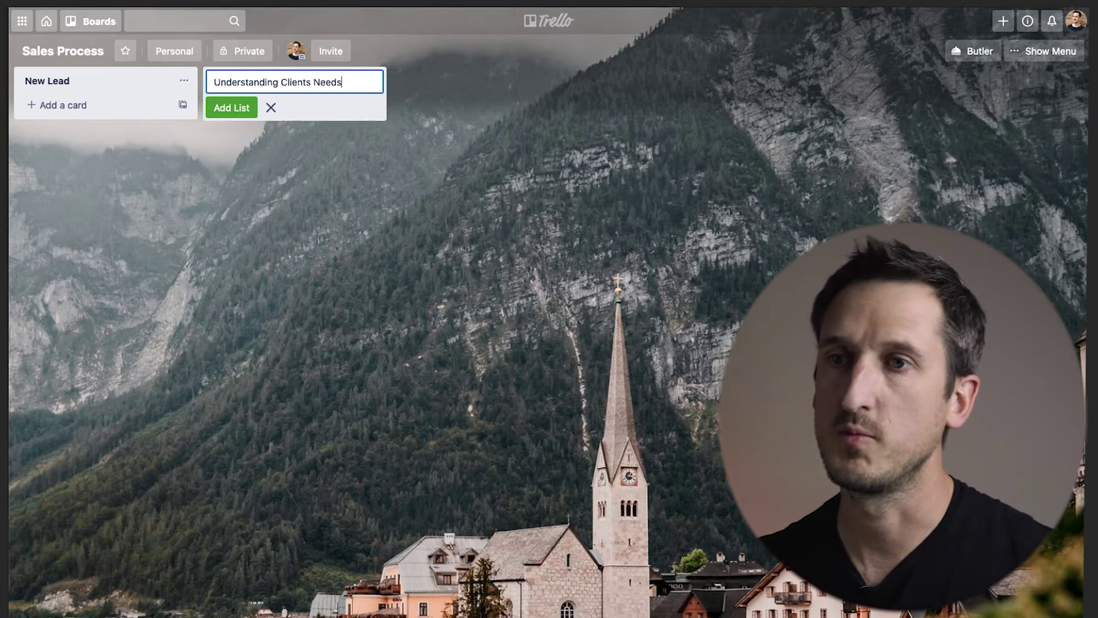
{"action": "left_click", "coordinate": [270, 289]}
{"action": "left_click", "coordinate": [294, 76]}
{"action": "left_click", "coordinate": [232, 107]}
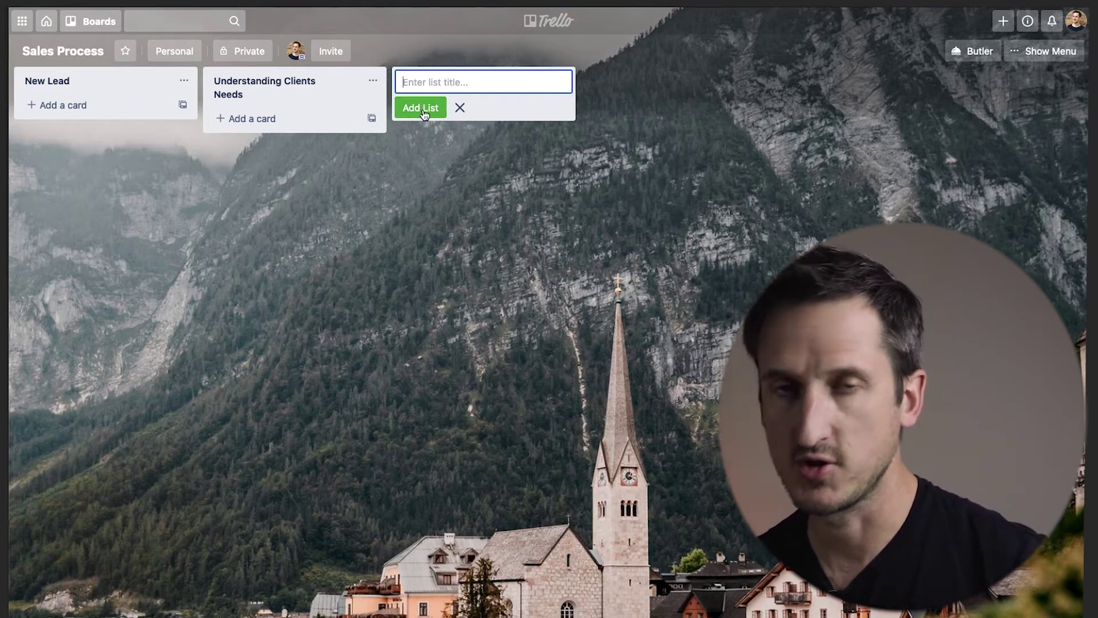
{"action": "type", "text": "Offer"}
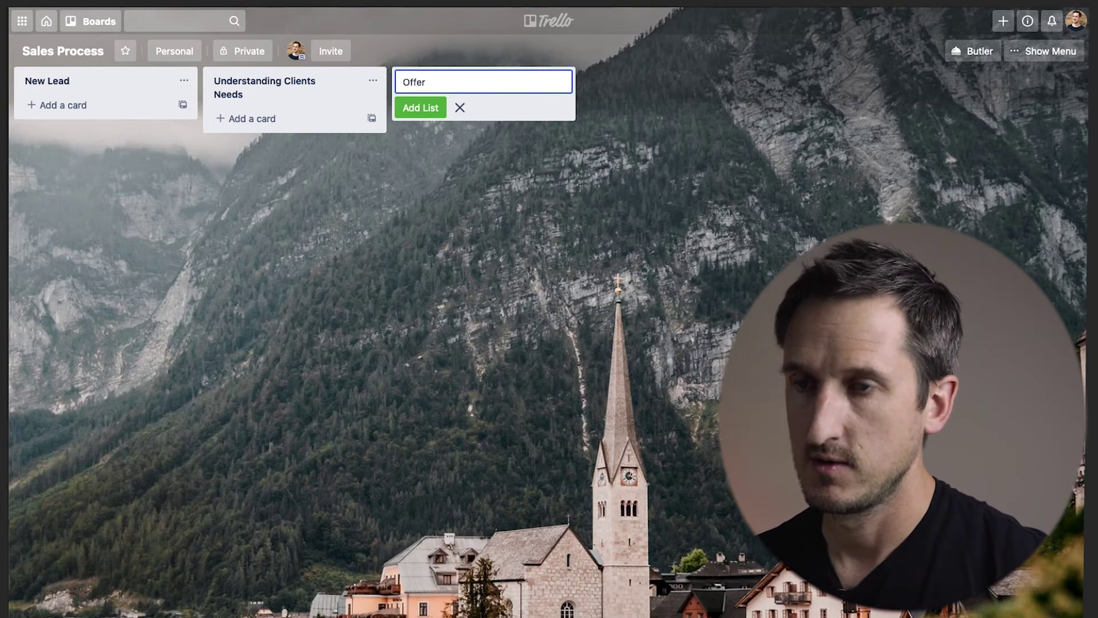
{"action": "type", "text": " Solution"}
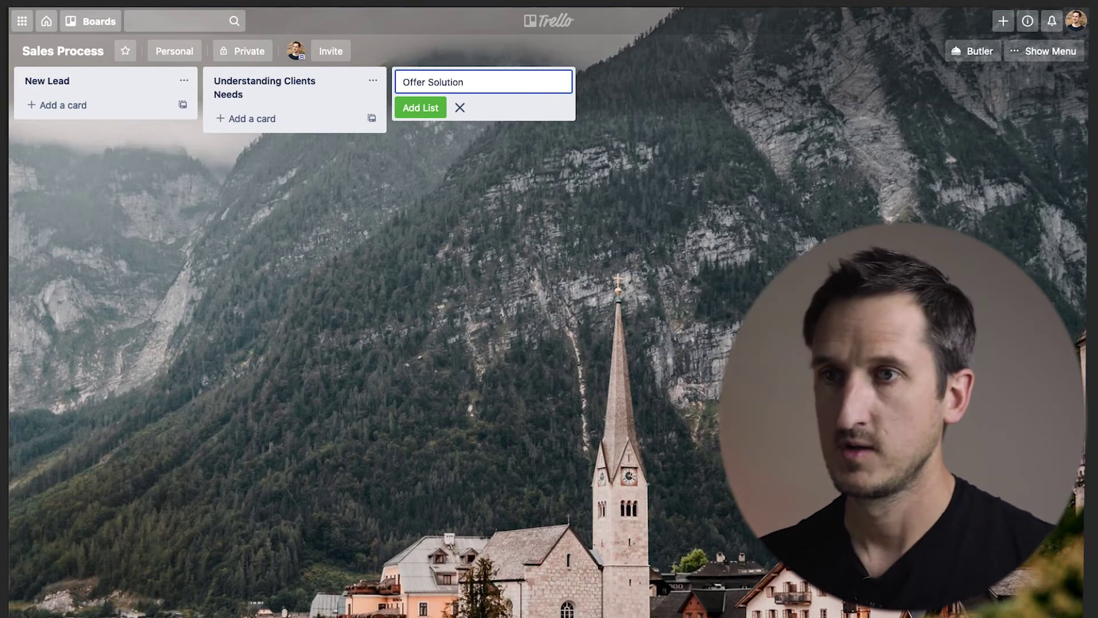
{"action": "key", "text": "Return"}
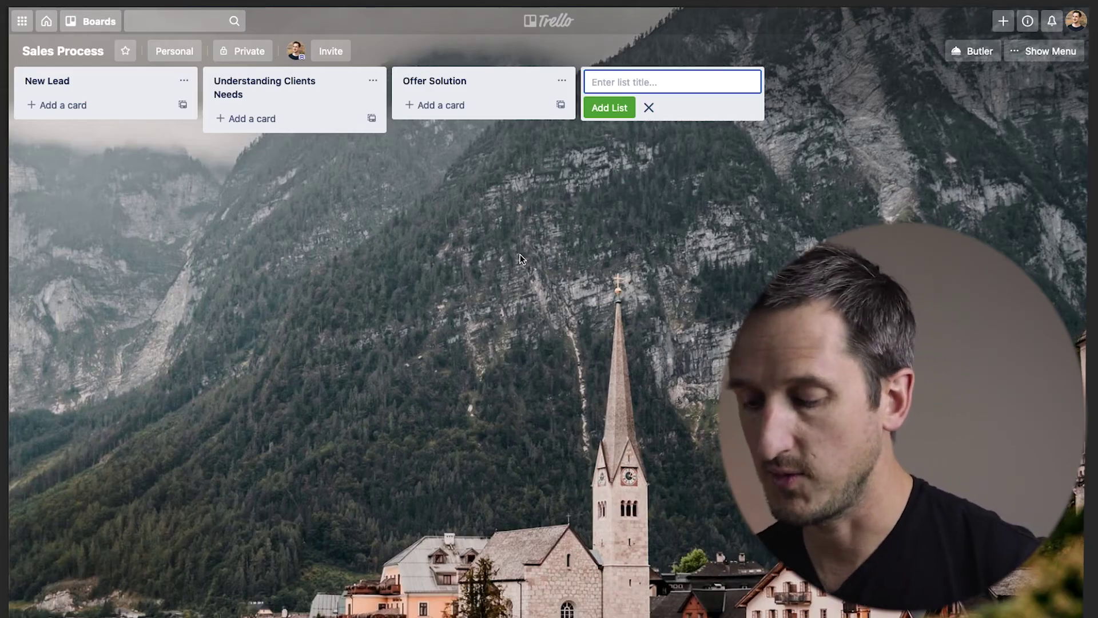
Step: Add the Close Sale and Won Sale lists to the board
{"action": "type", "text": "Close Sale"}
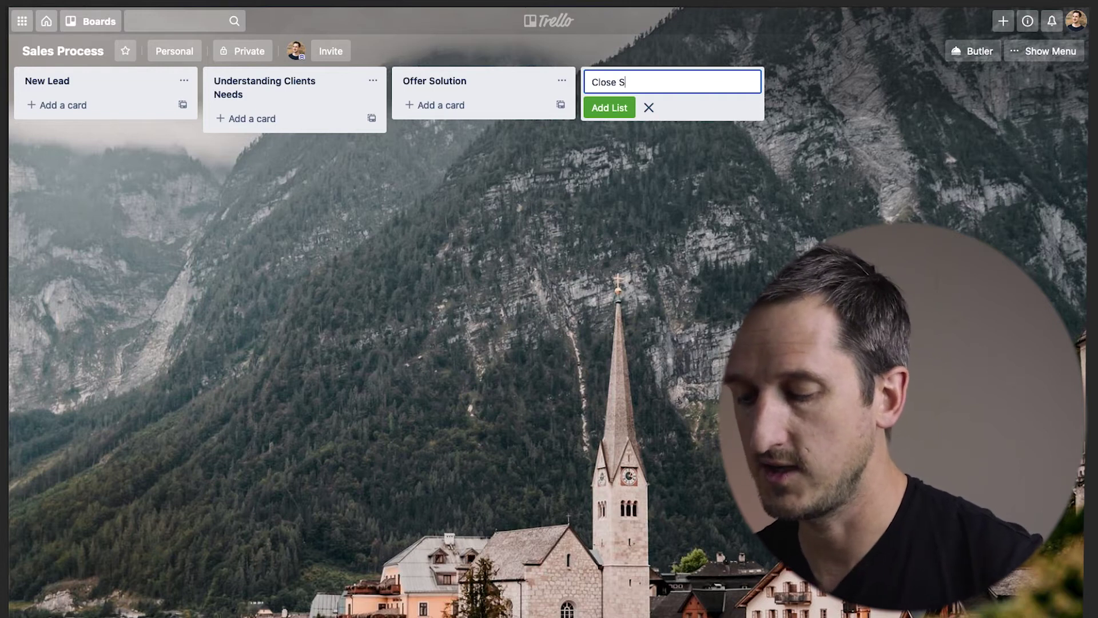
{"action": "key", "text": "Return"}
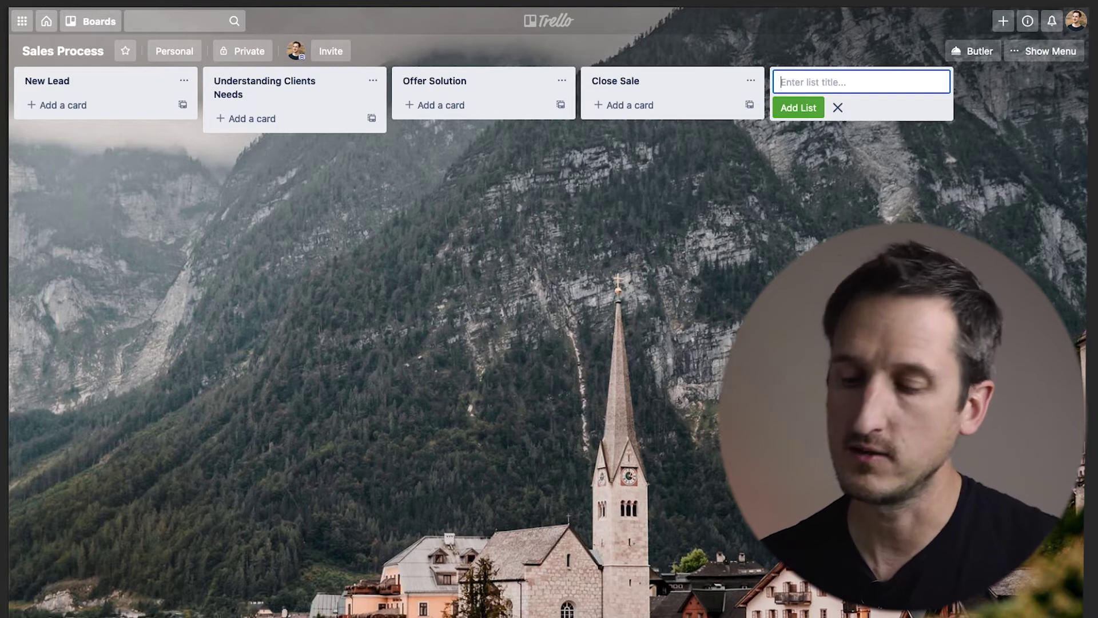
{"action": "type", "text": "Woi"}
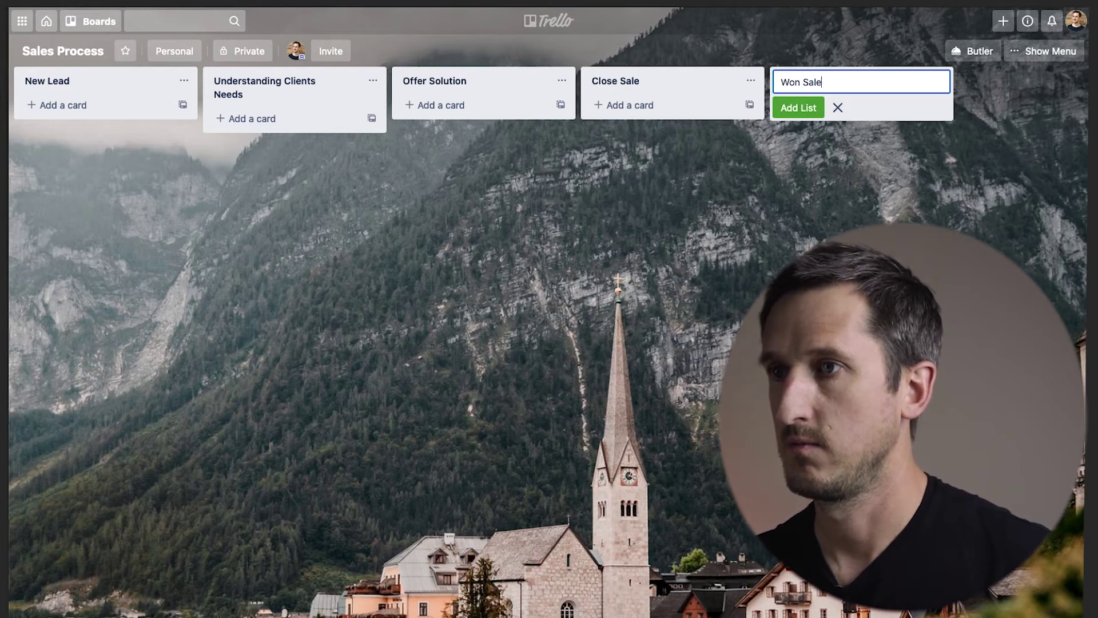
{"action": "key", "text": "Return"}
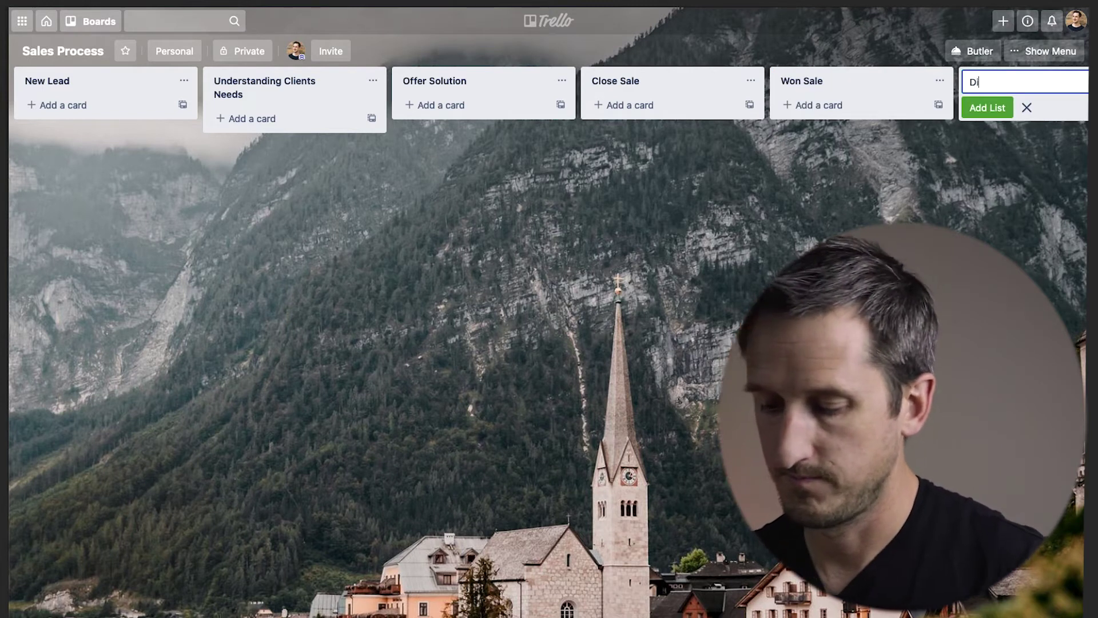
Step: Add the Didn't Win and Contract Sent lists, then begin a 'Contract' list title
{"action": "type", "text": "Didn't"}
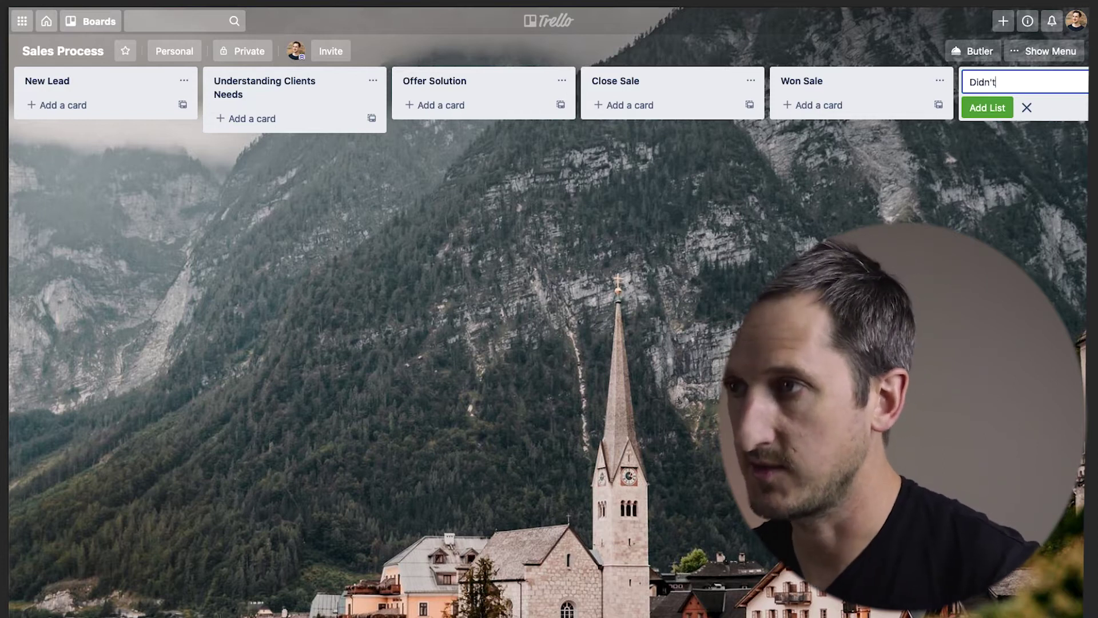
{"action": "type", "text": " W"}
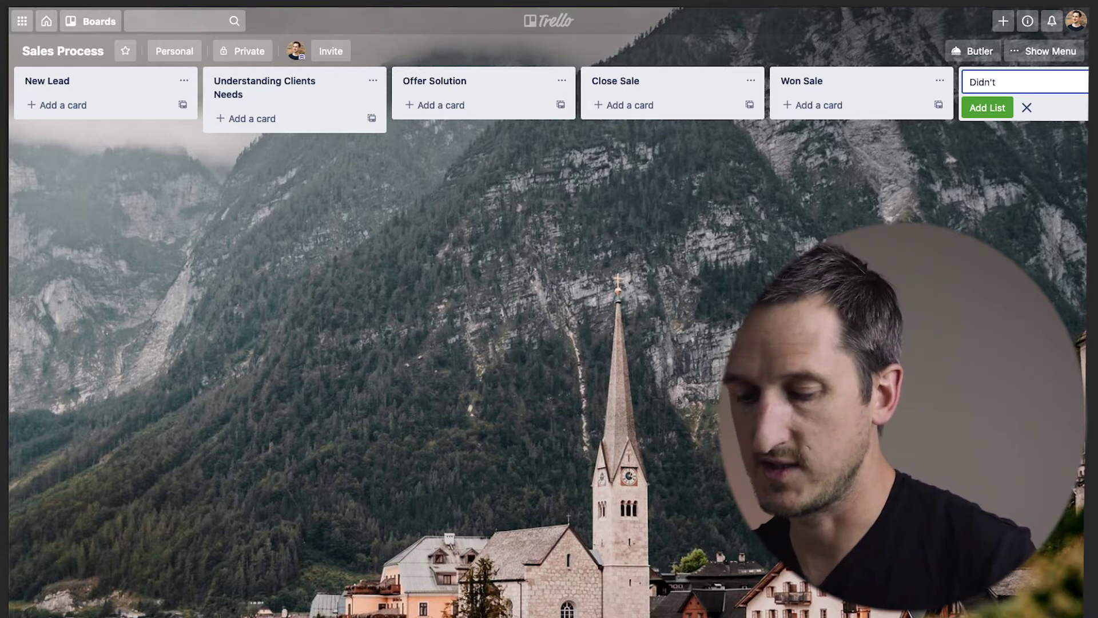
{"action": "type", "text": "in"}
{"action": "key", "text": "Return"}
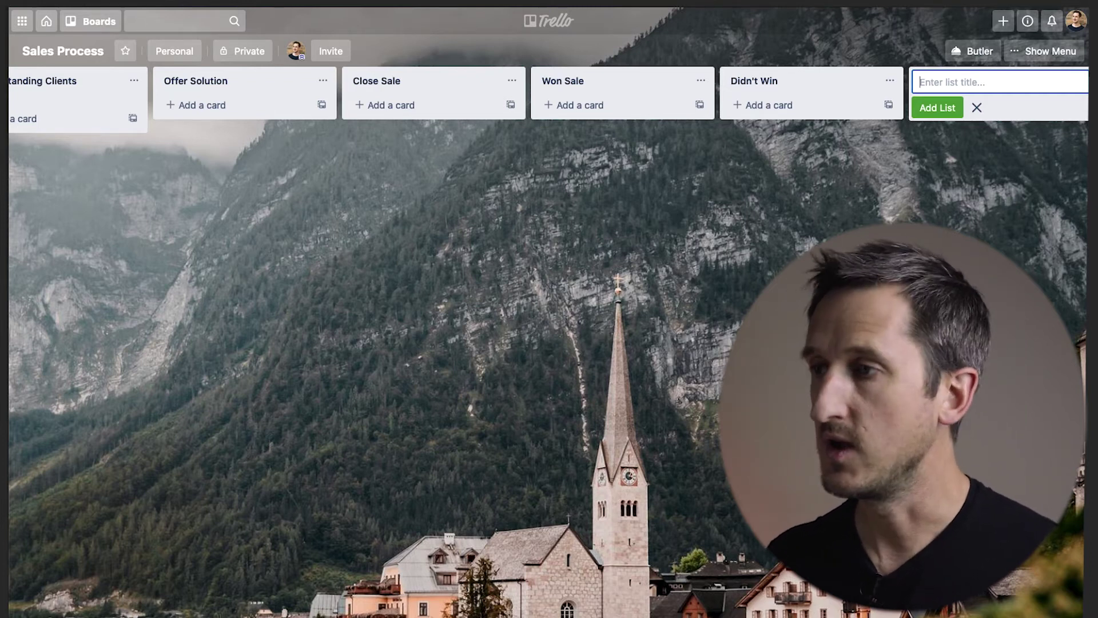
{"action": "left_click", "coordinate": [416, 257]}
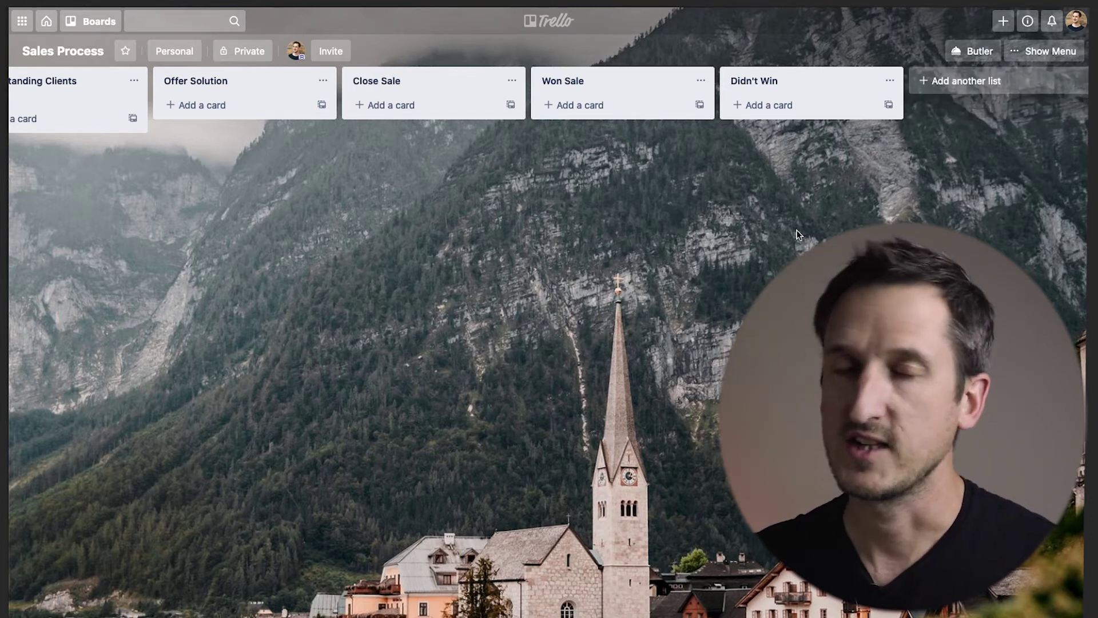
{"action": "left_click", "coordinate": [1031, 81]}
{"action": "type", "text": "Co"}
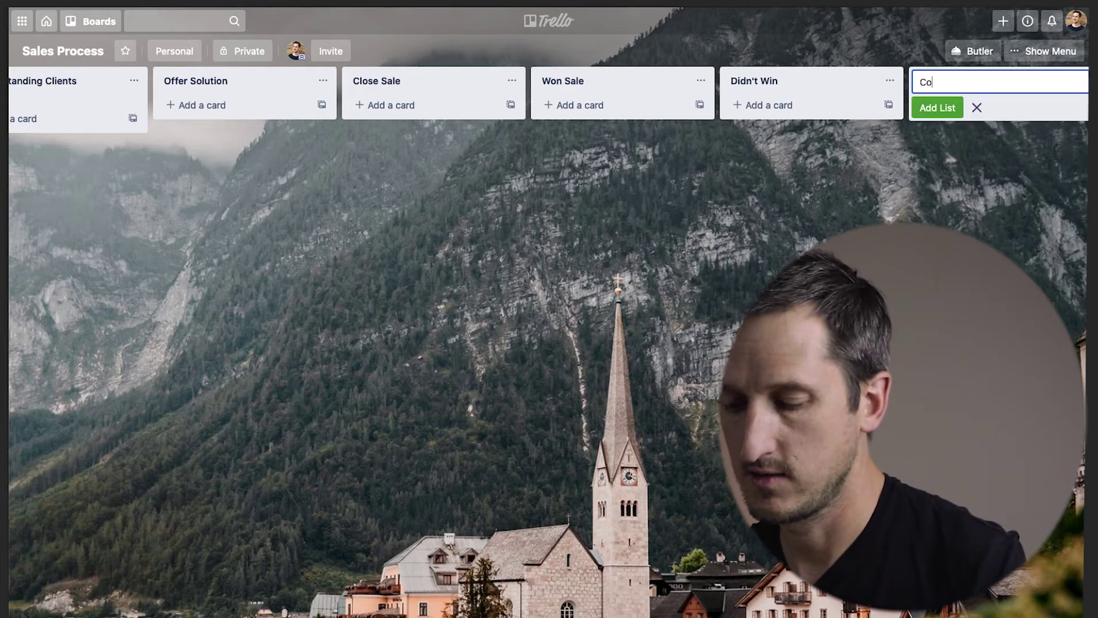
{"action": "type", "text": "ntract "}
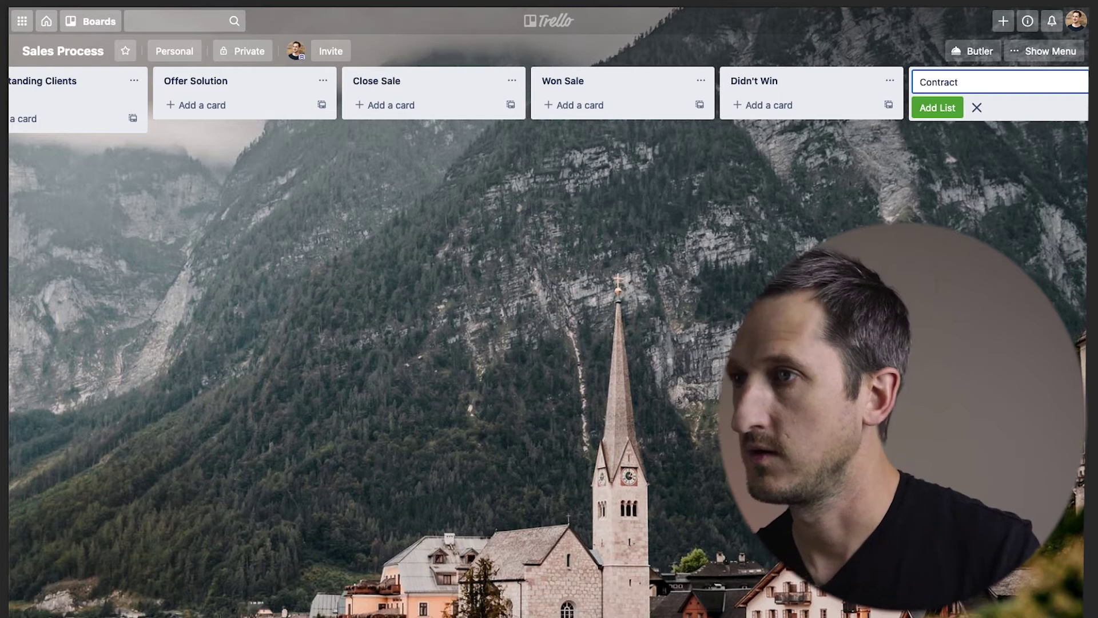
{"action": "type", "text": "Sent"}
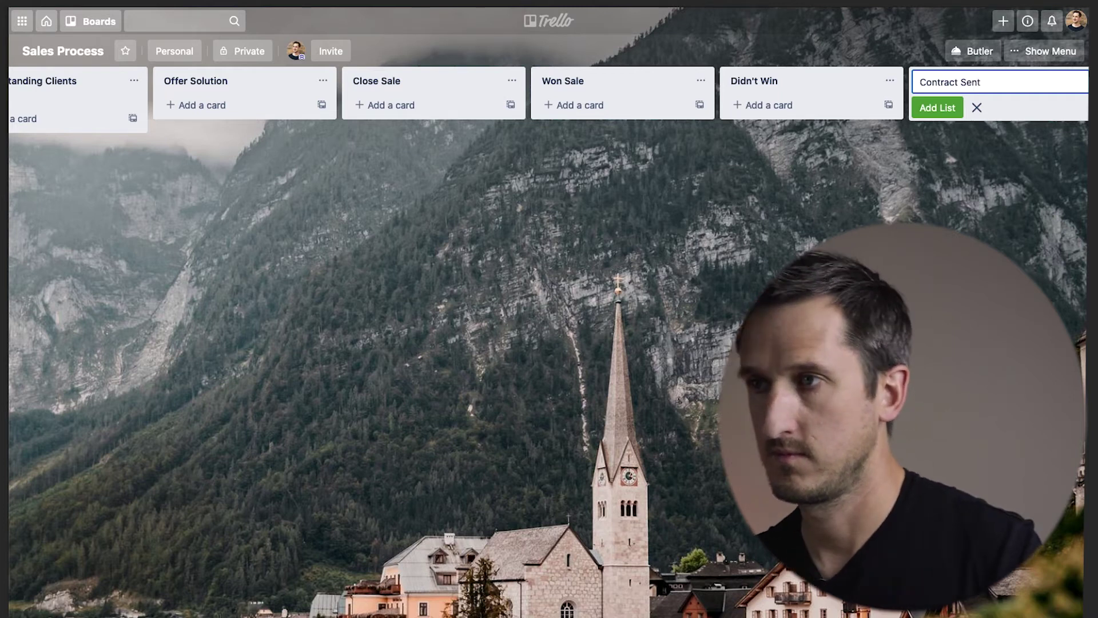
{"action": "key", "text": "Return"}
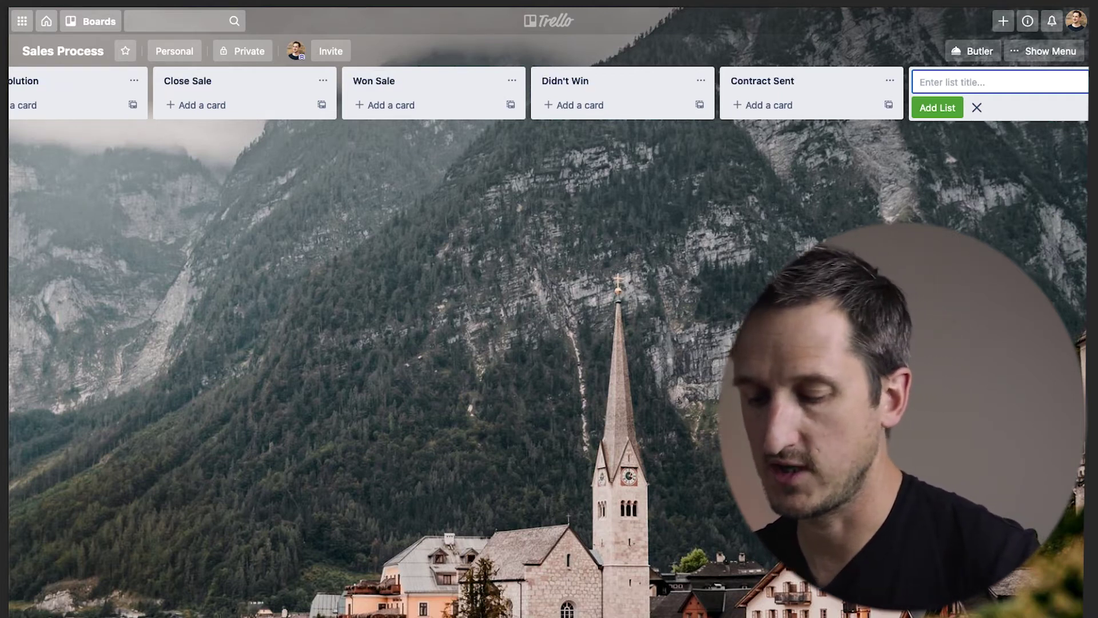
{"action": "type", "text": "Contrac"}
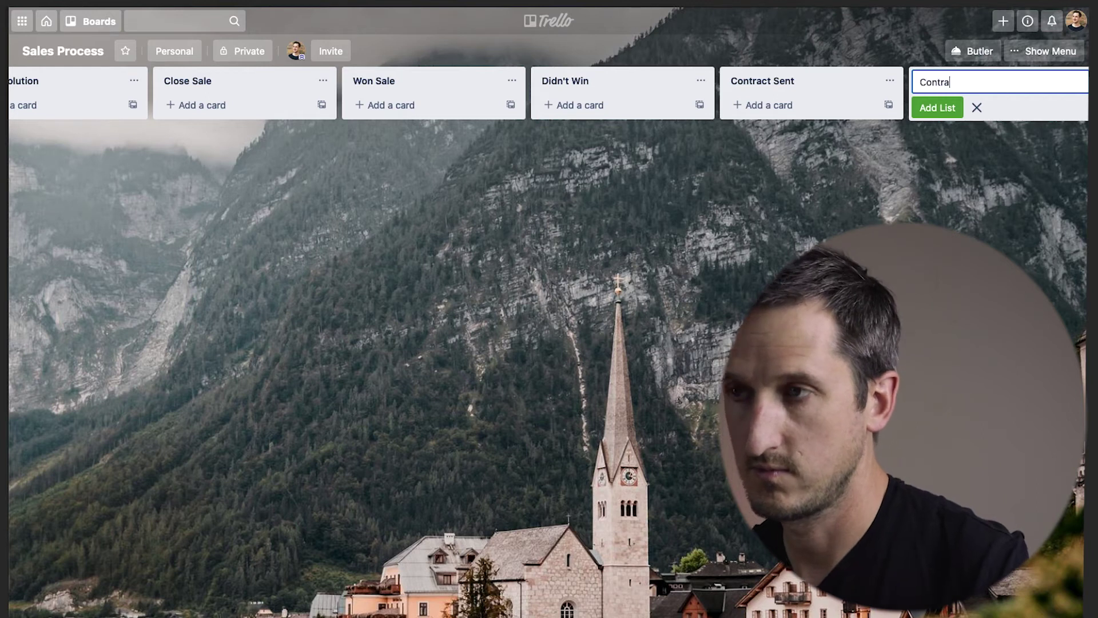
{"action": "type", "text": "t"}
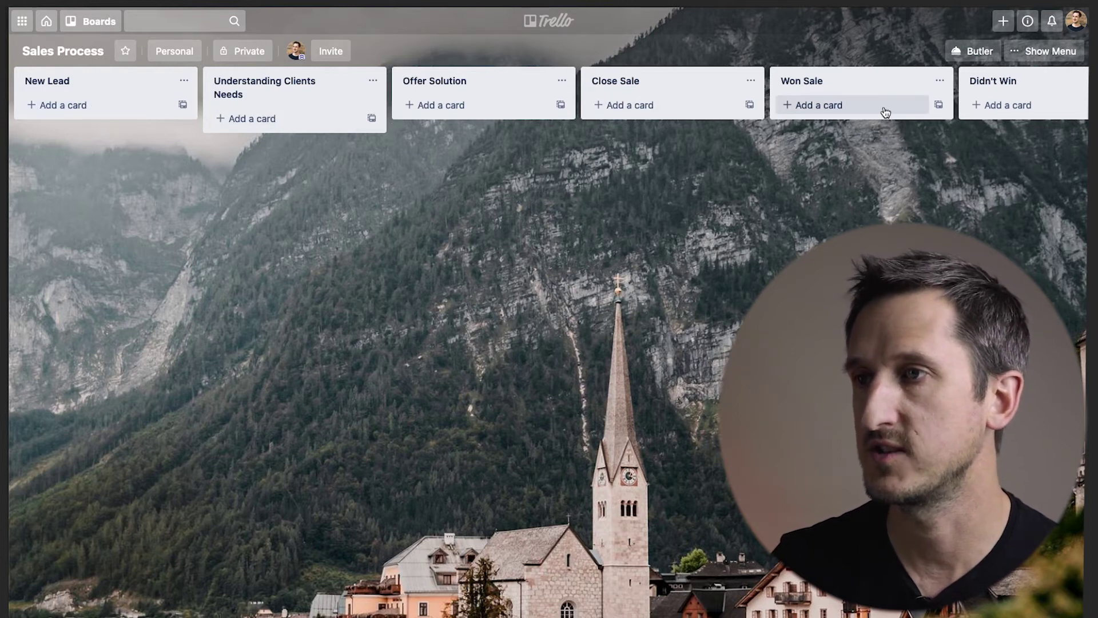
Step: Scroll the board right and back left to check Contract Received is the last list
{"action": "scroll", "coordinate": [801, 200], "scroll_direction": "right", "scroll_amount": 10}
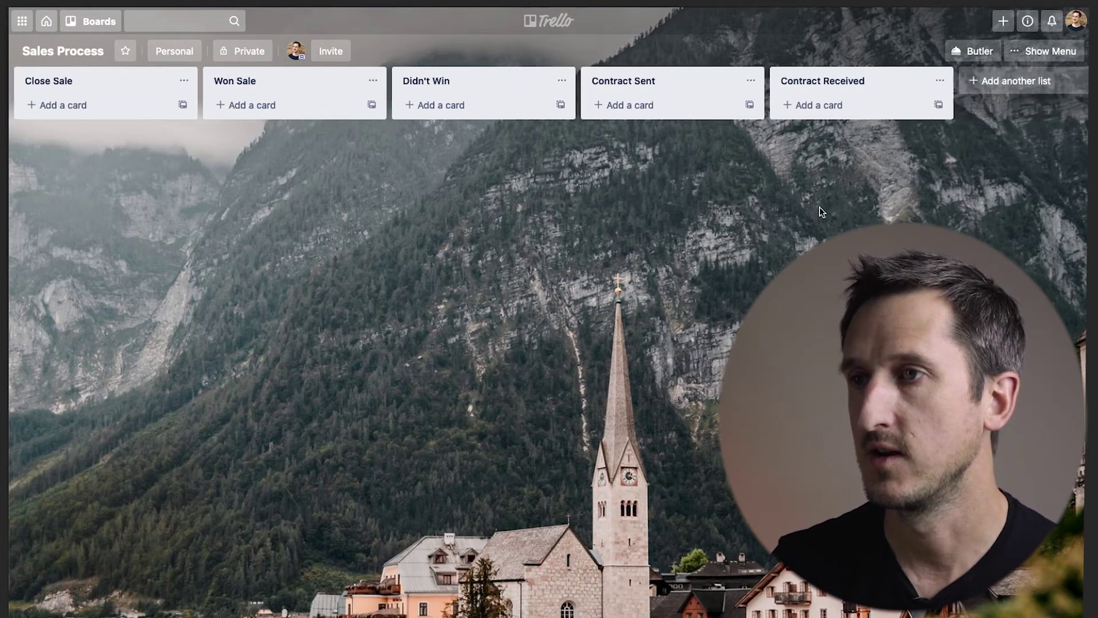
{"action": "scroll", "coordinate": [821, 211], "scroll_direction": "left", "scroll_amount": 10}
Step: Add the X.Co client lead card to the New Lead list
{"action": "left_click", "coordinate": [120, 106]}
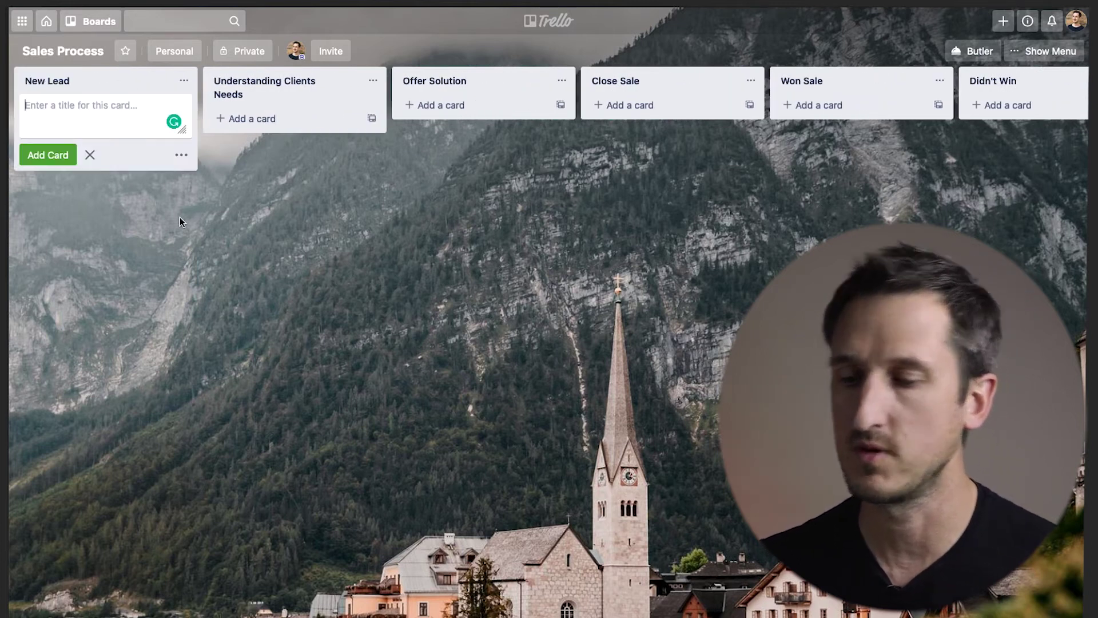
{"action": "type", "text": "John"}
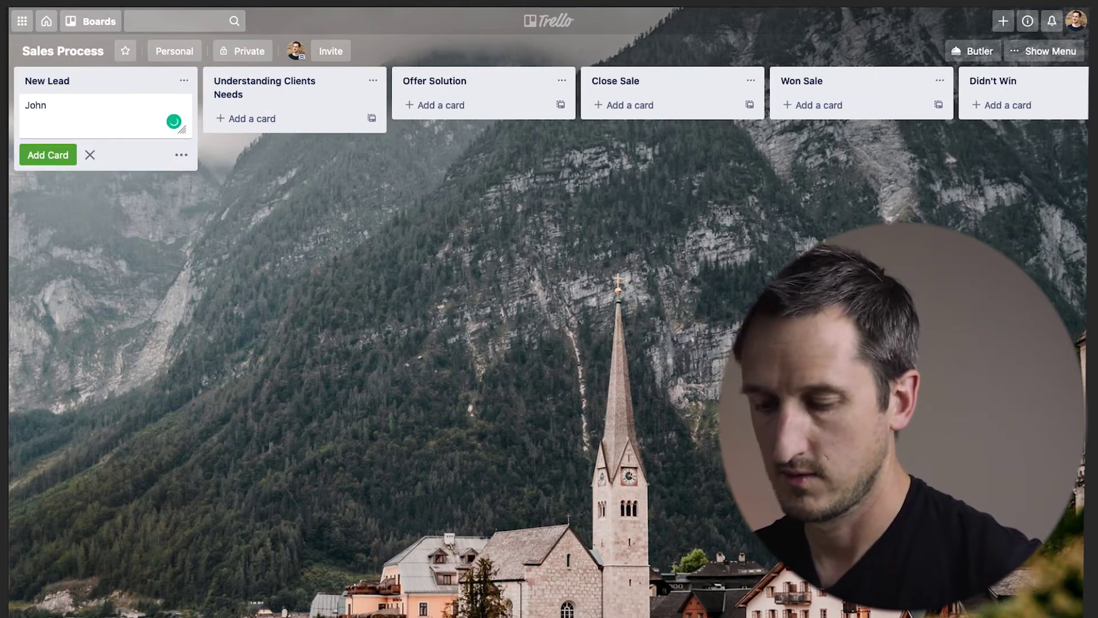
{"action": "type", "text": " Smith - X.Co"}
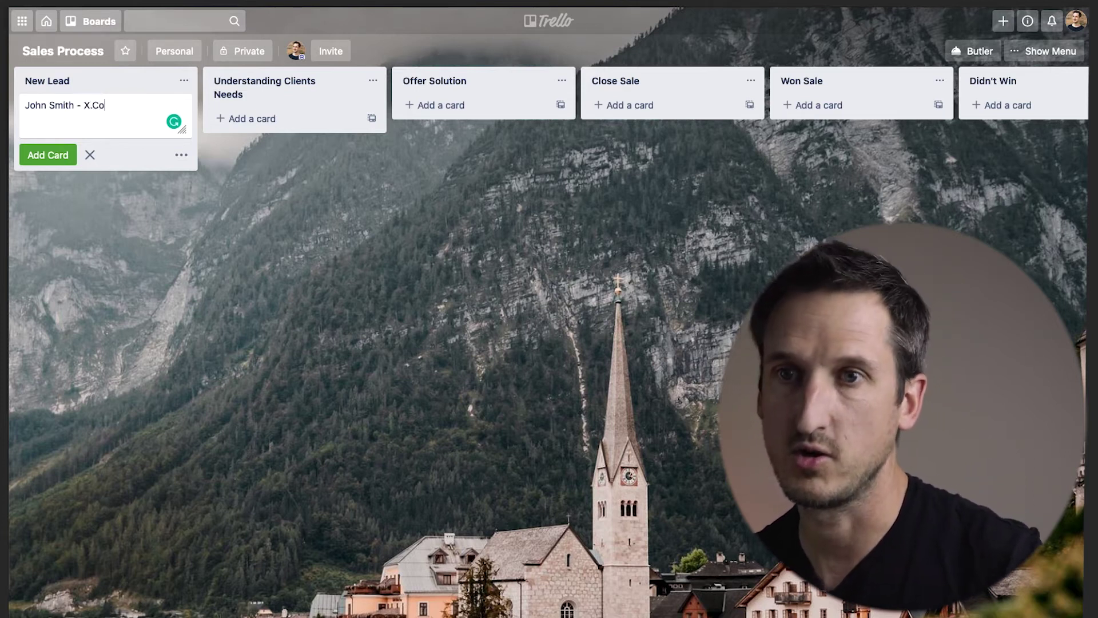
{"action": "key", "text": "Return"}
{"action": "left_click", "coordinate": [310, 362]}
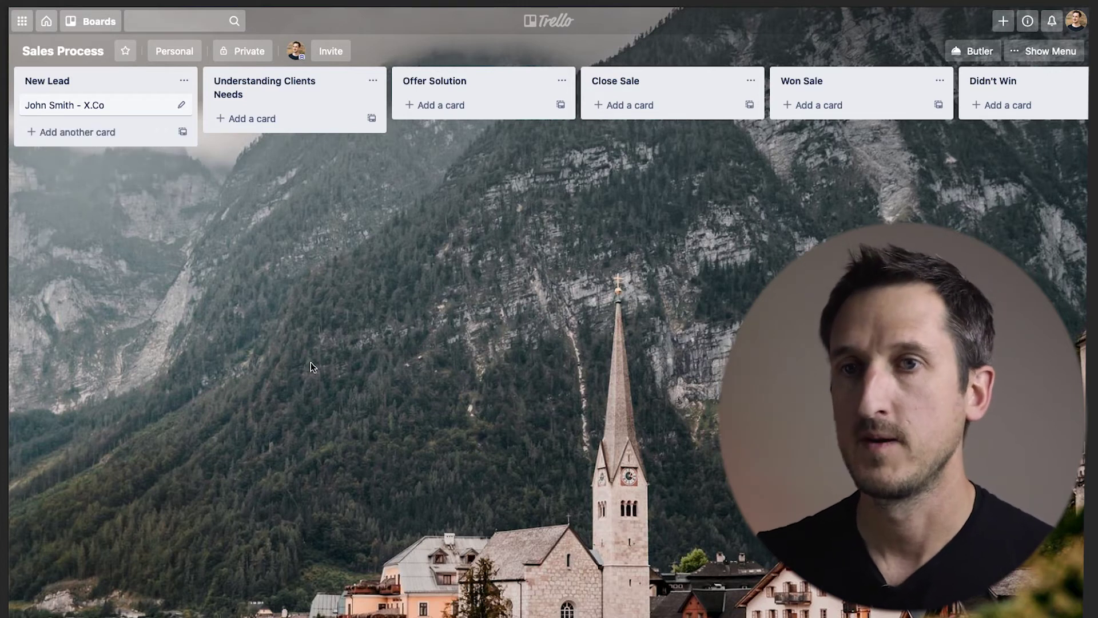
Step: Add the YZ.Co lead card with the corrected surname, then open the X.Co card
{"action": "left_click", "coordinate": [121, 132]}
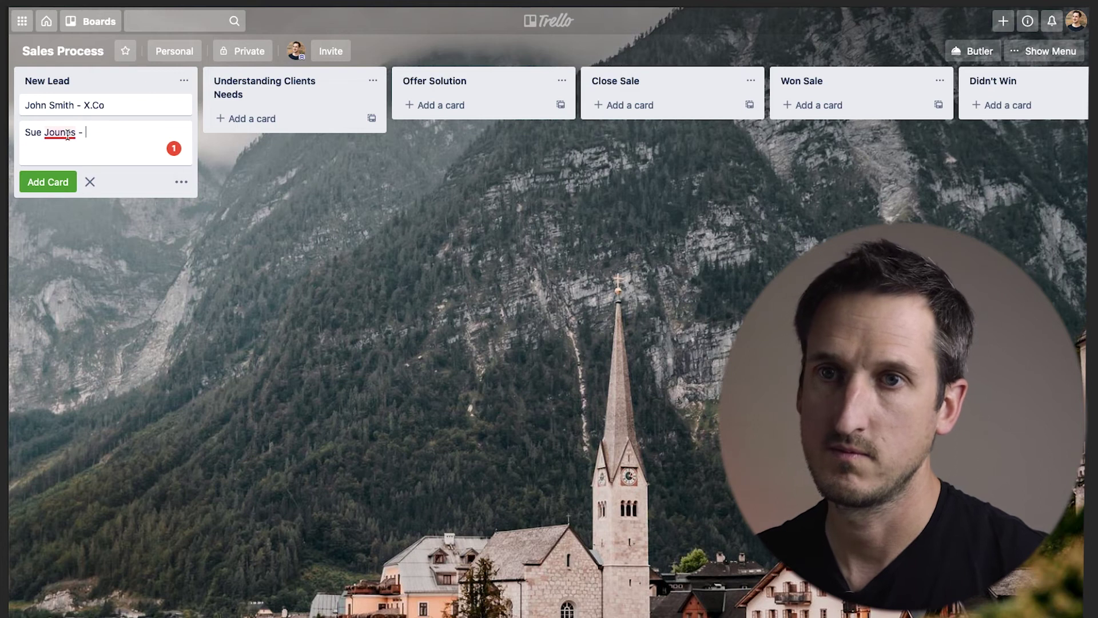
{"action": "mouse_move", "coordinate": [67, 135]}
{"action": "left_click", "coordinate": [61, 154]}
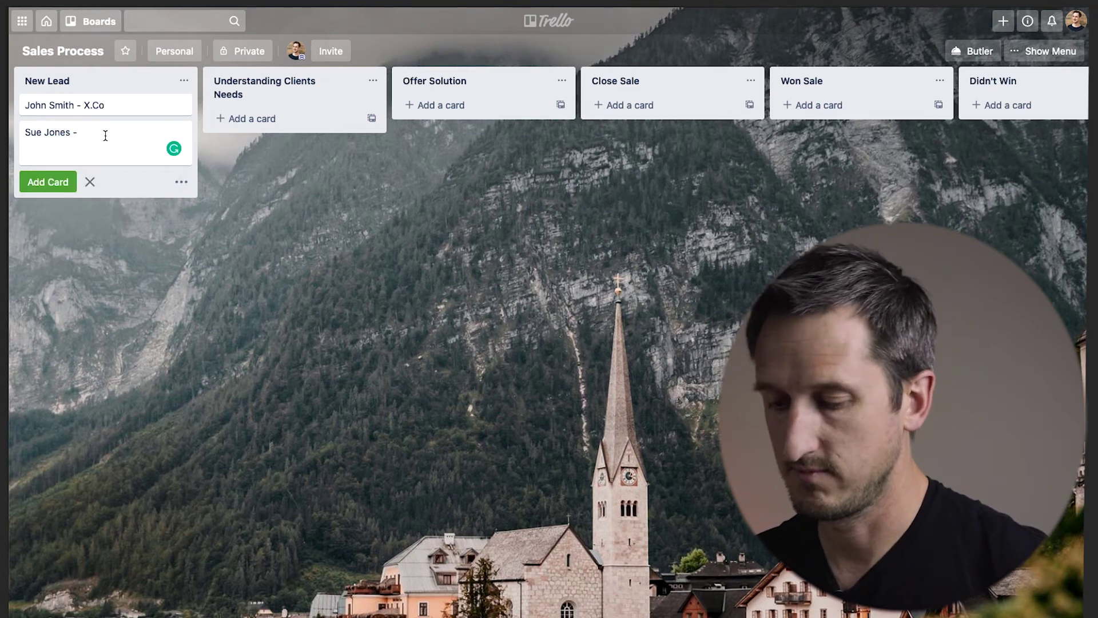
{"action": "type", "text": "YZ.Co"}
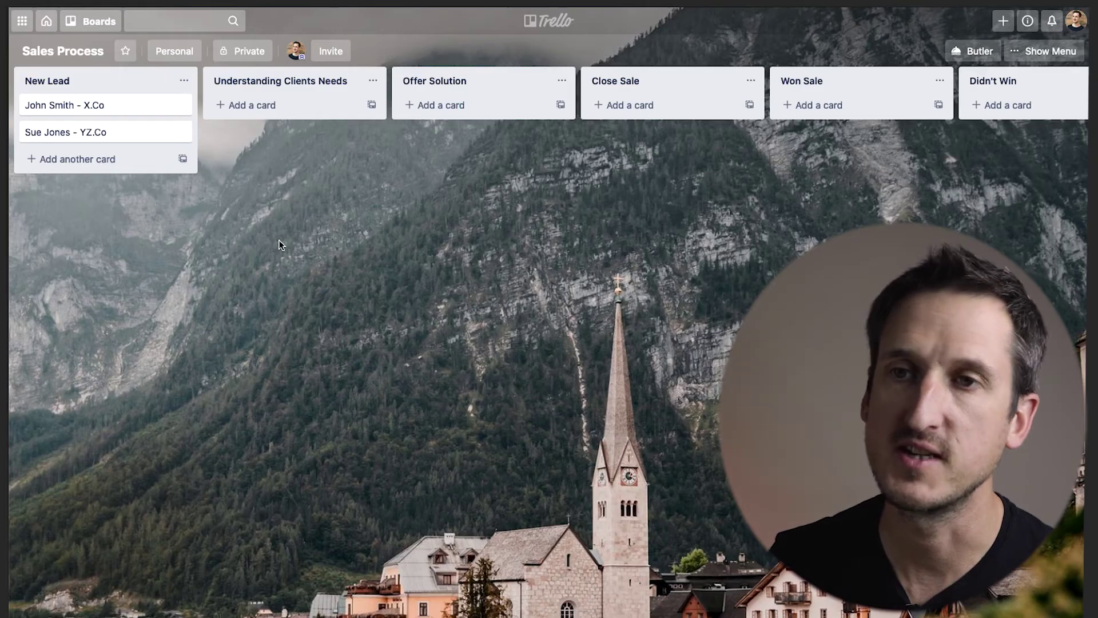
{"action": "left_click", "coordinate": [126, 108]}
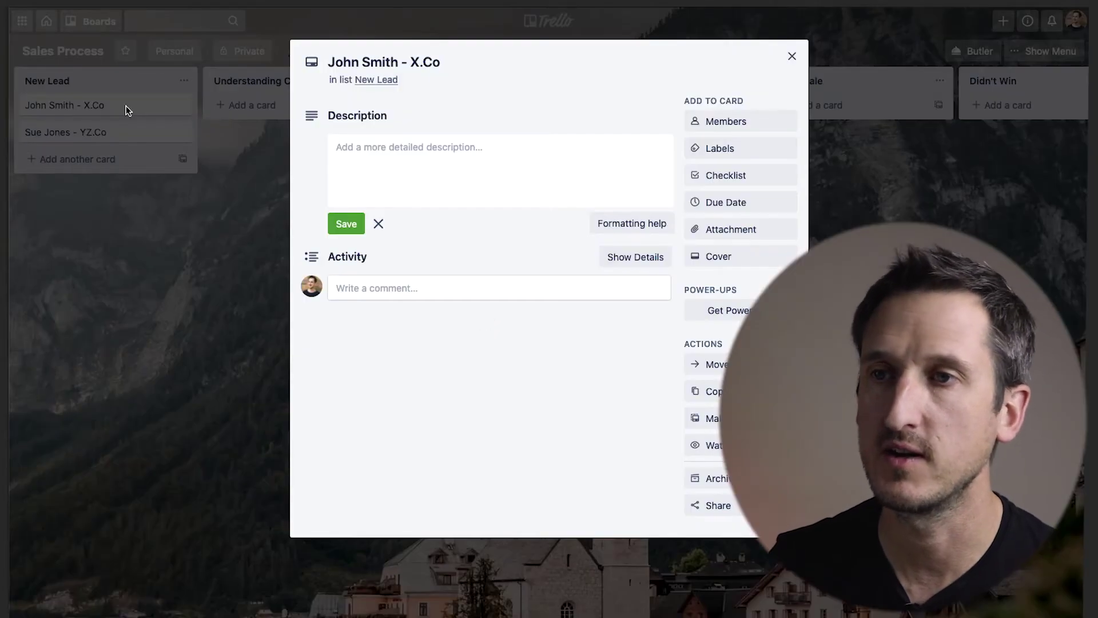
Step: Save contact details as the X.Co card description and post the comment 'Offer price £1000'
{"action": "left_click", "coordinate": [412, 158]}
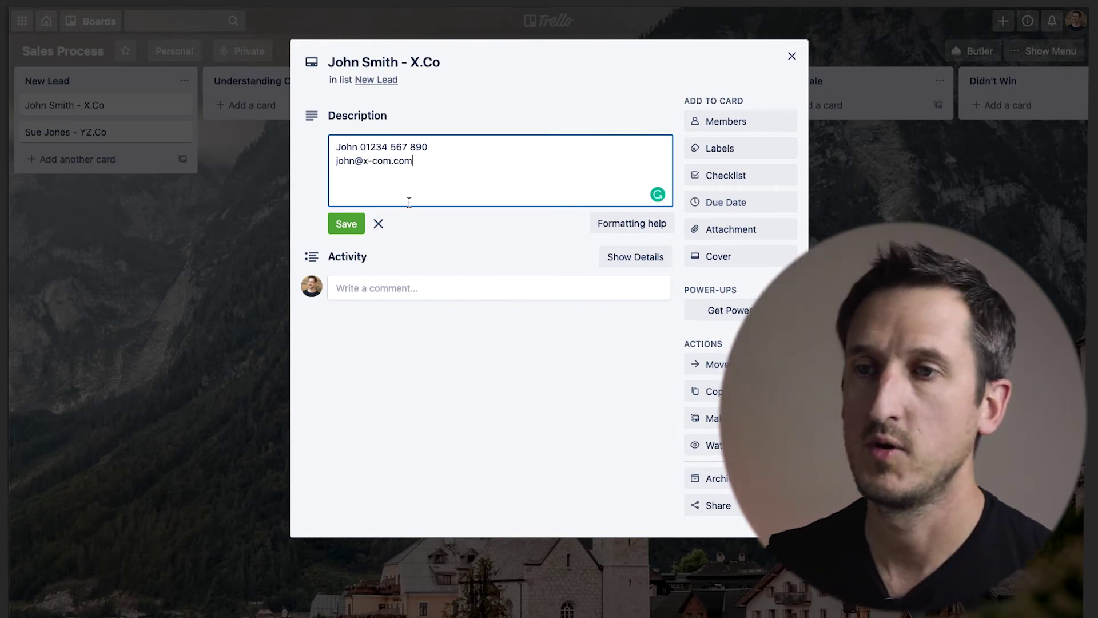
{"action": "left_click", "coordinate": [344, 224]}
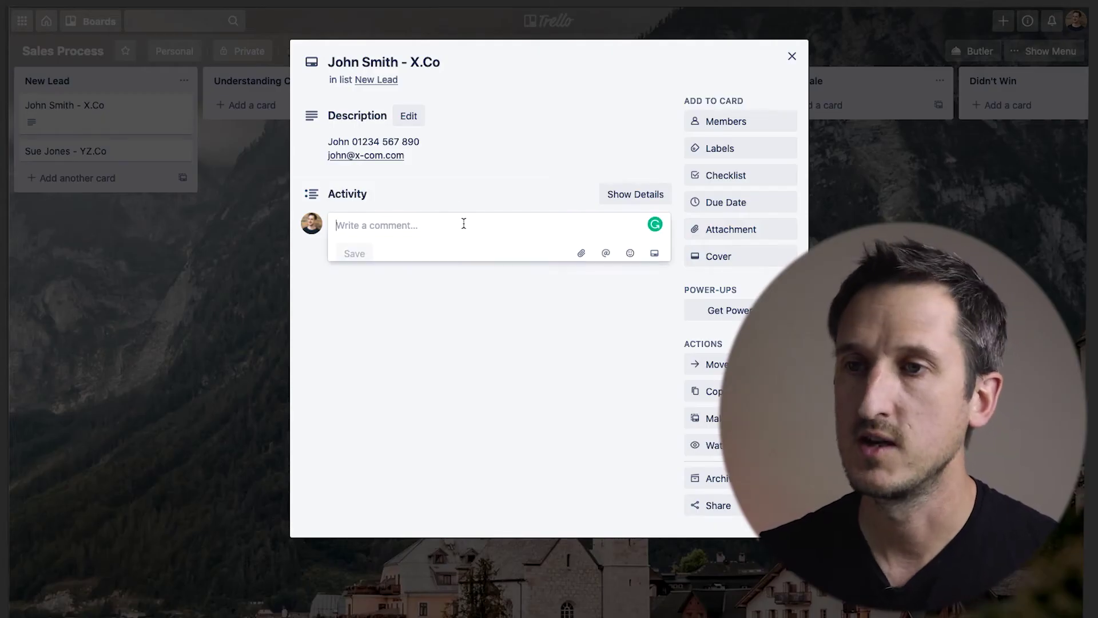
{"action": "type", "text": "Offeer"}
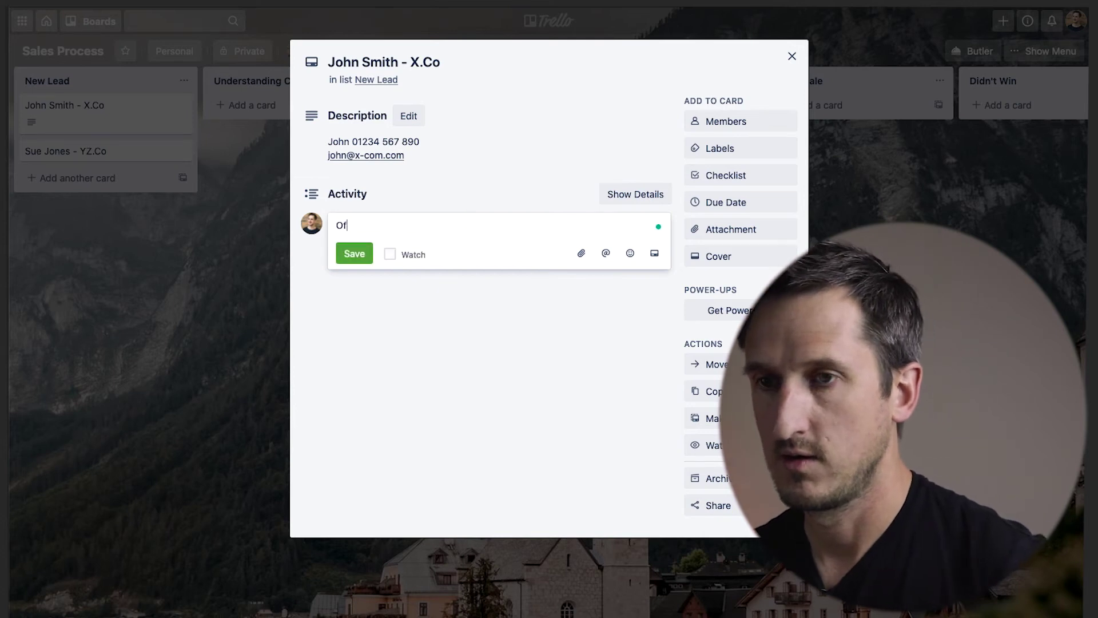
{"action": "key", "text": "BackSpace"}
{"action": "key", "text": "BackSpace"}
{"action": "type", "text": "r"}
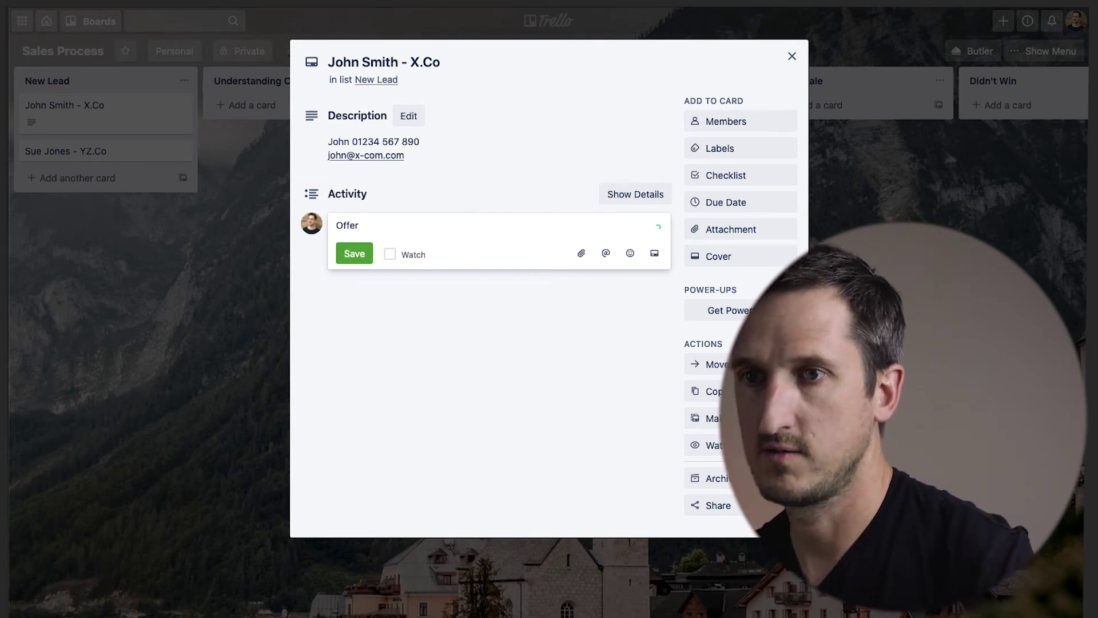
{"action": "type", "text": " price"}
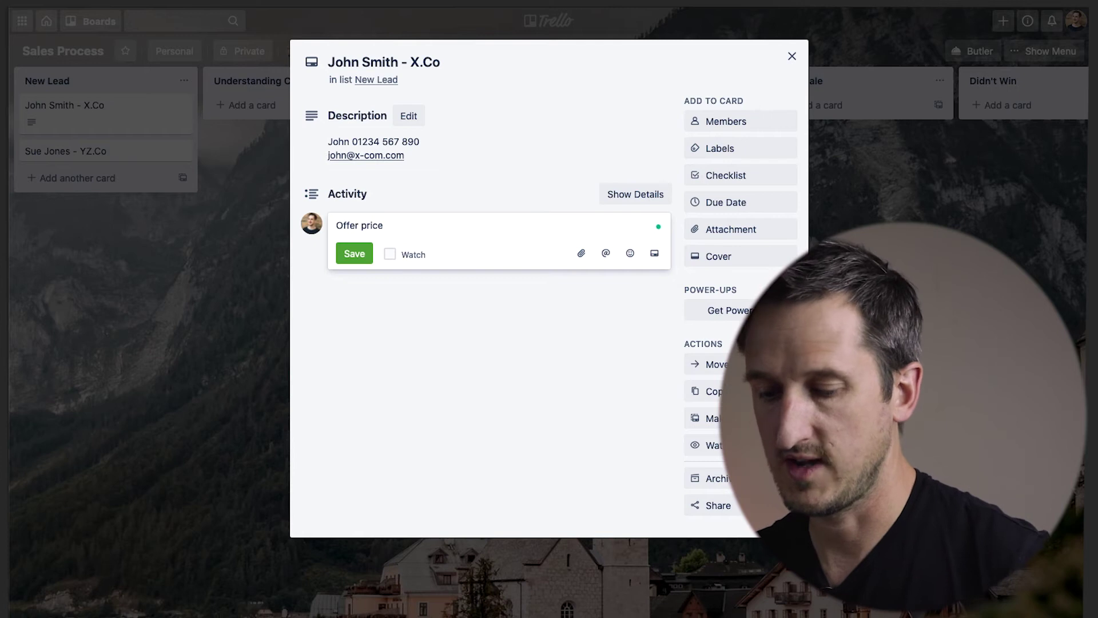
{"action": "type", "text": " £1000"}
{"action": "key", "text": "Return"}
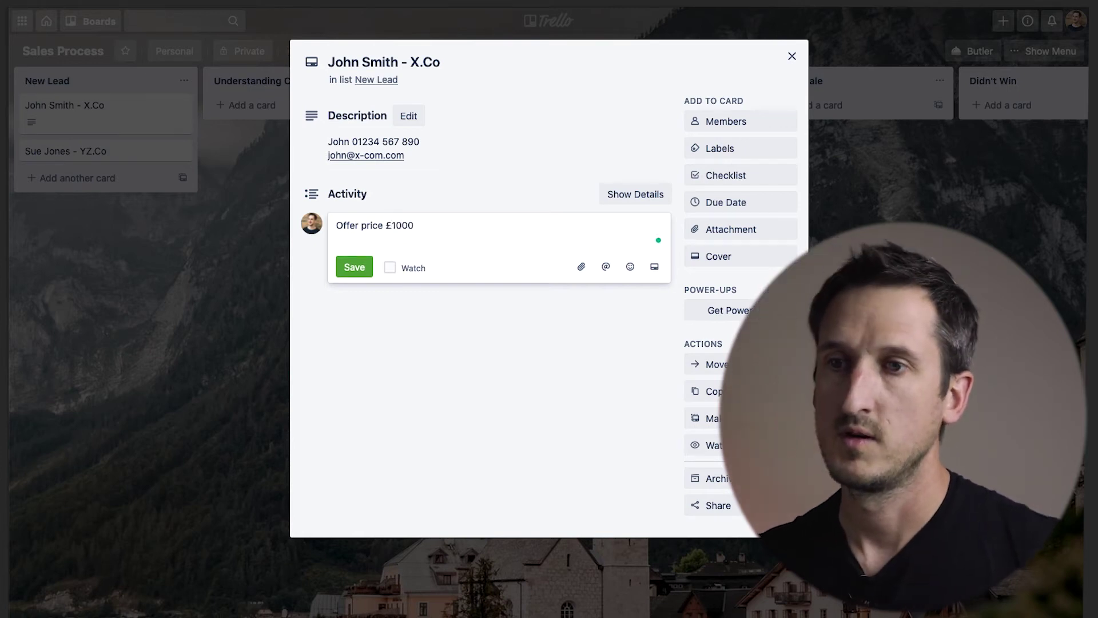
{"action": "left_click", "coordinate": [352, 267]}
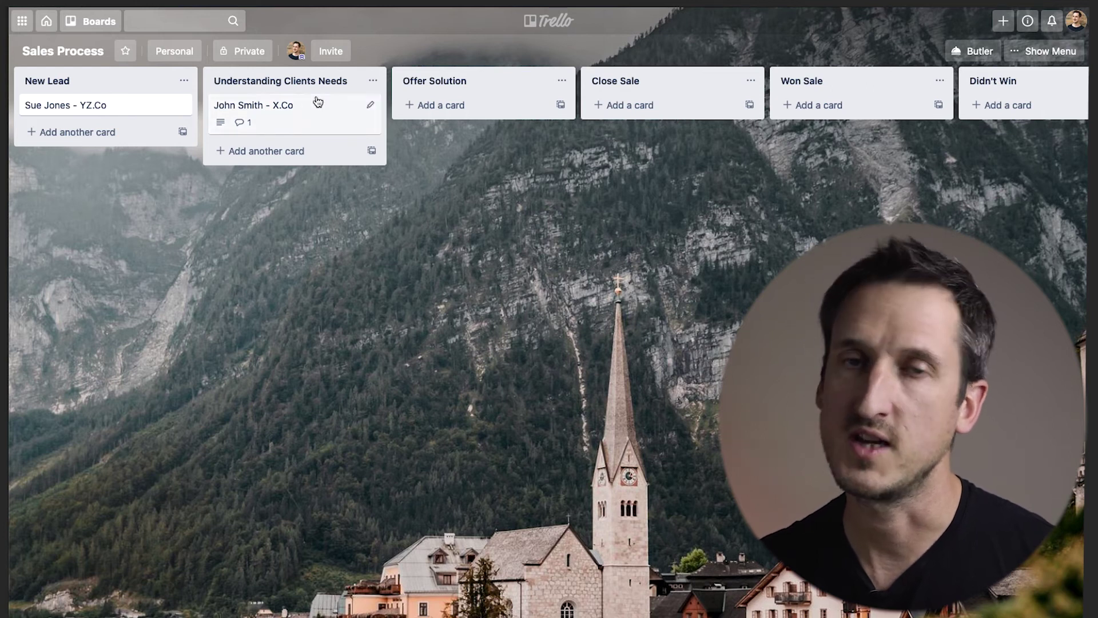
Step: Drag the X.Co card into Offer Solution, then on to Close Sale
{"action": "left_click_drag", "start_coordinate": [292, 107], "coordinate": [509, 123]}
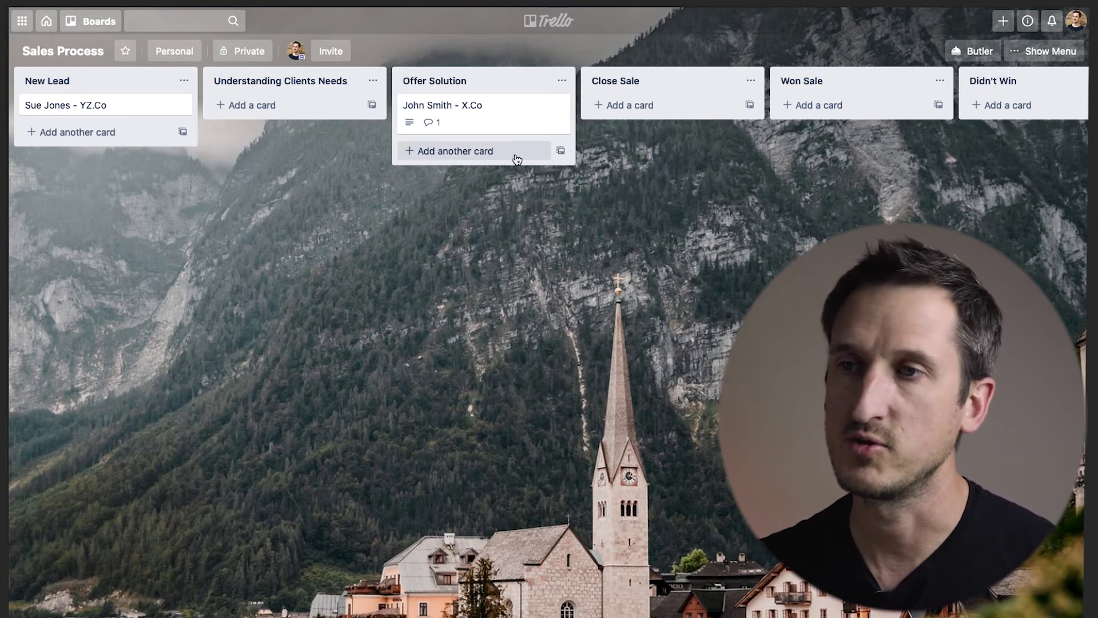
{"action": "left_click_drag", "start_coordinate": [491, 127], "coordinate": [652, 114]}
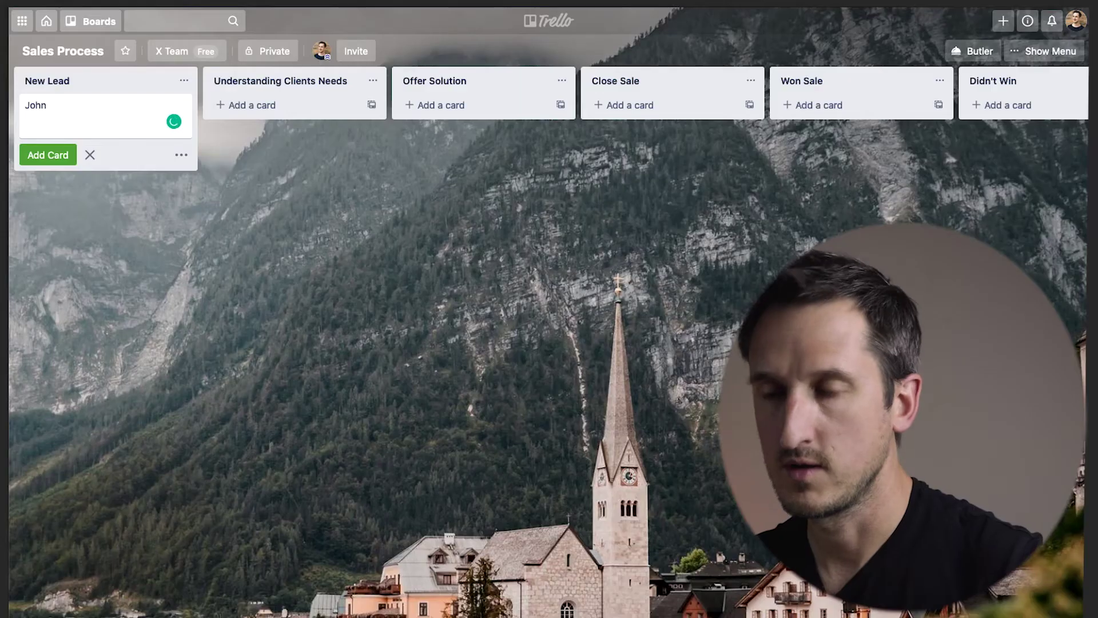
Step: Add a new contact lead card to New Lead and move it into Offer Solution
{"action": "type", "text": "Smith"}
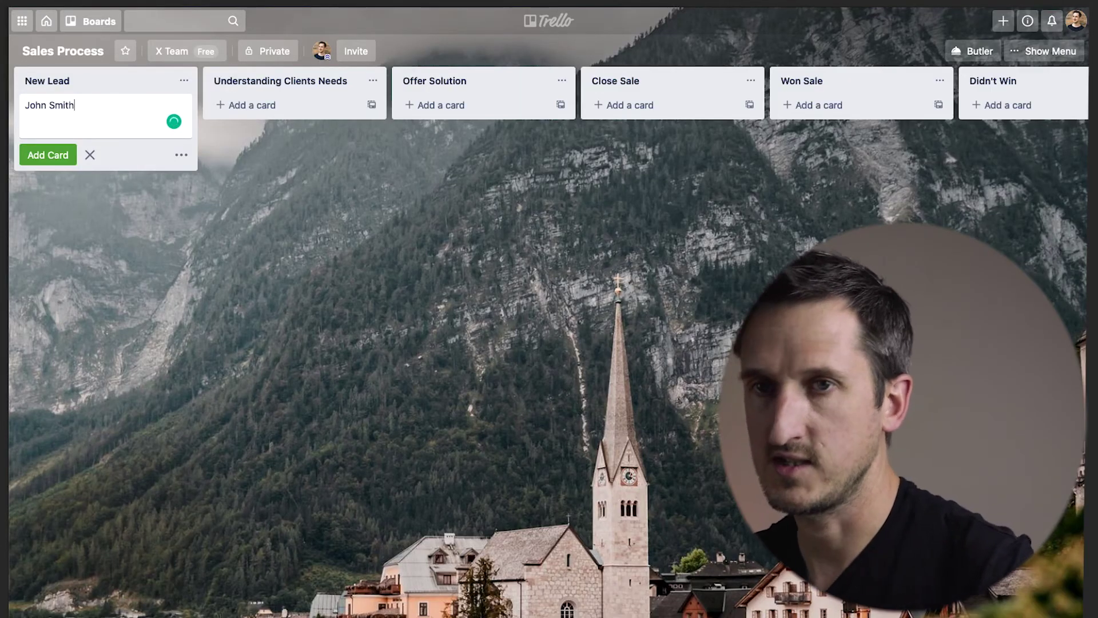
{"action": "key", "text": "Return"}
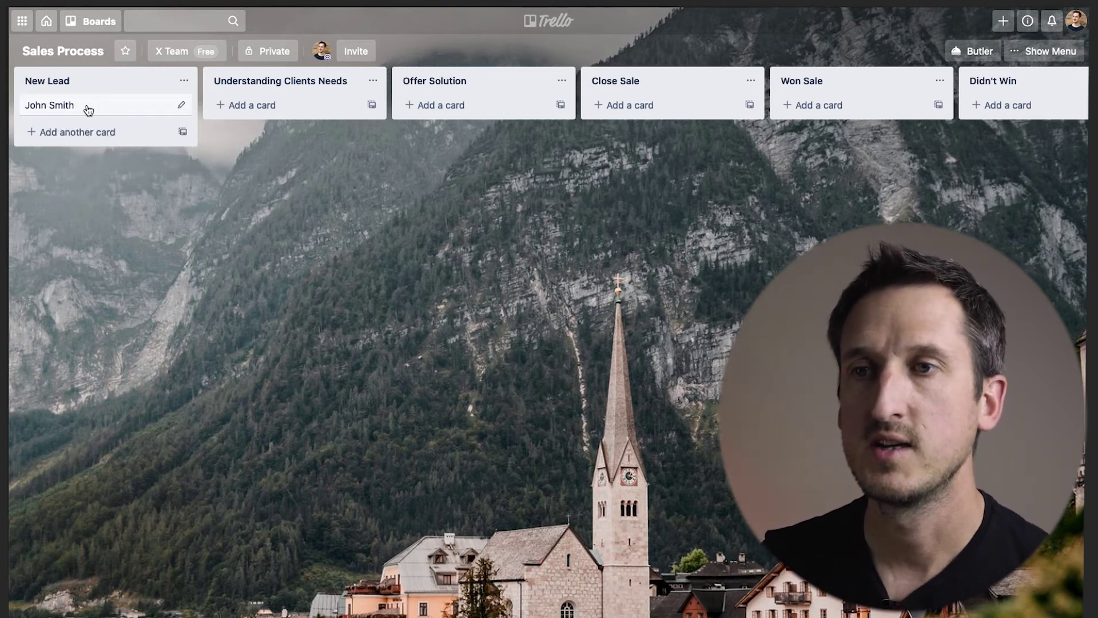
{"action": "left_click_drag", "start_coordinate": [86, 108], "coordinate": [503, 105]}
{"action": "scroll", "coordinate": [742, 241], "scroll_direction": "right", "scroll_amount": 1}
{"action": "scroll", "coordinate": [741, 242], "scroll_direction": "right", "scroll_amount": 5}
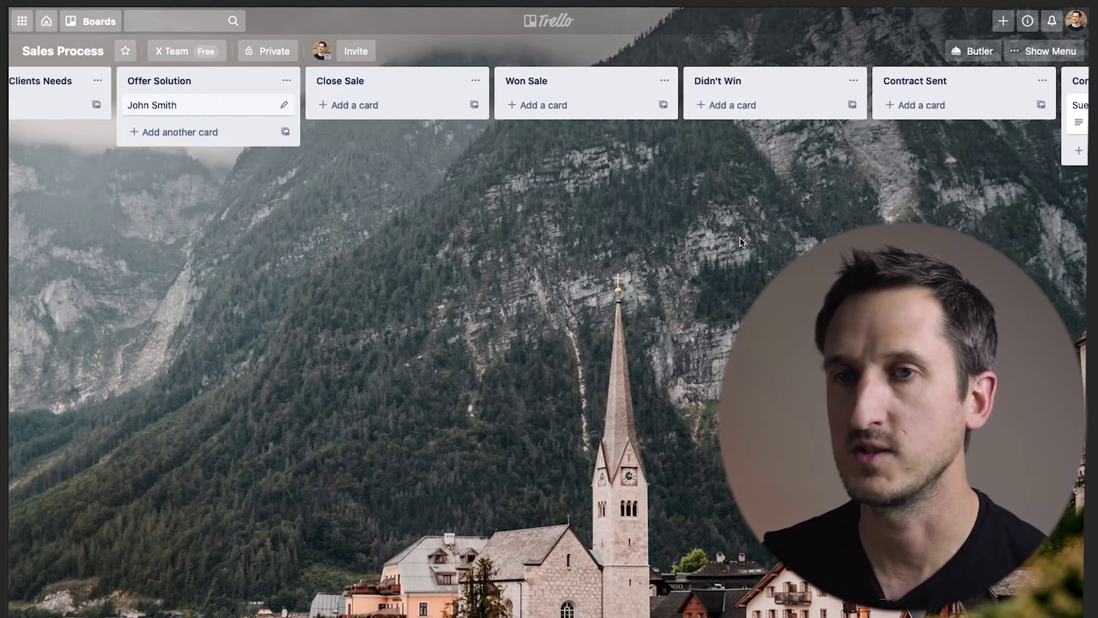
{"action": "scroll", "coordinate": [741, 241], "scroll_direction": "right", "scroll_amount": 1}
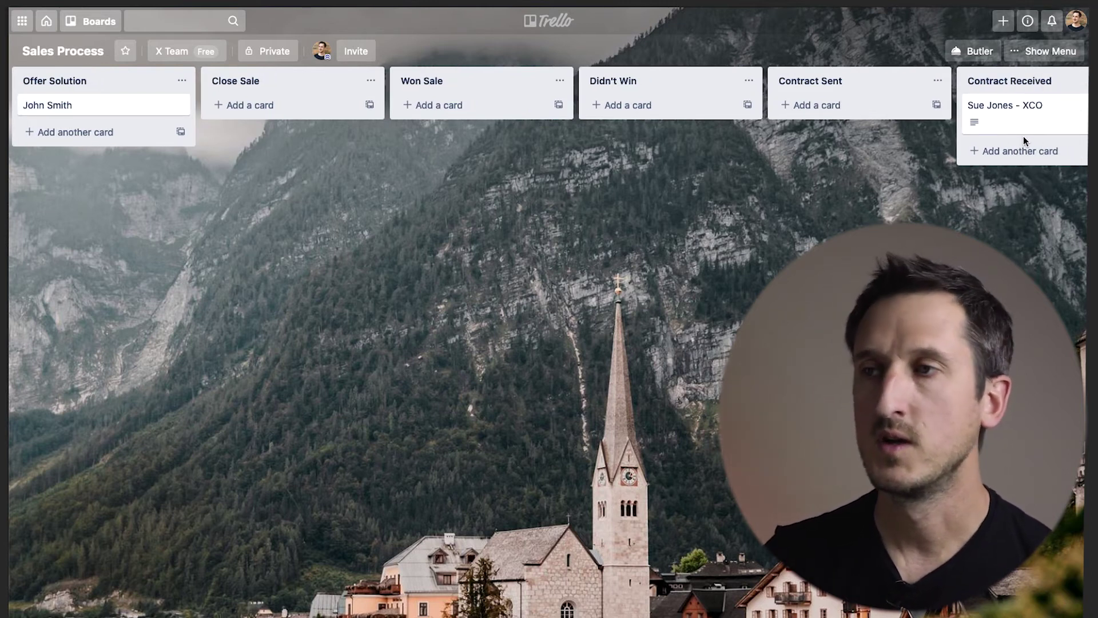
{"action": "scroll", "coordinate": [1024, 136], "scroll_direction": "right", "scroll_amount": 2}
Step: Move the second client card to Contract Sent and the X.Co card into Contract Received
{"action": "left_click_drag", "start_coordinate": [910, 109], "coordinate": [722, 109]}
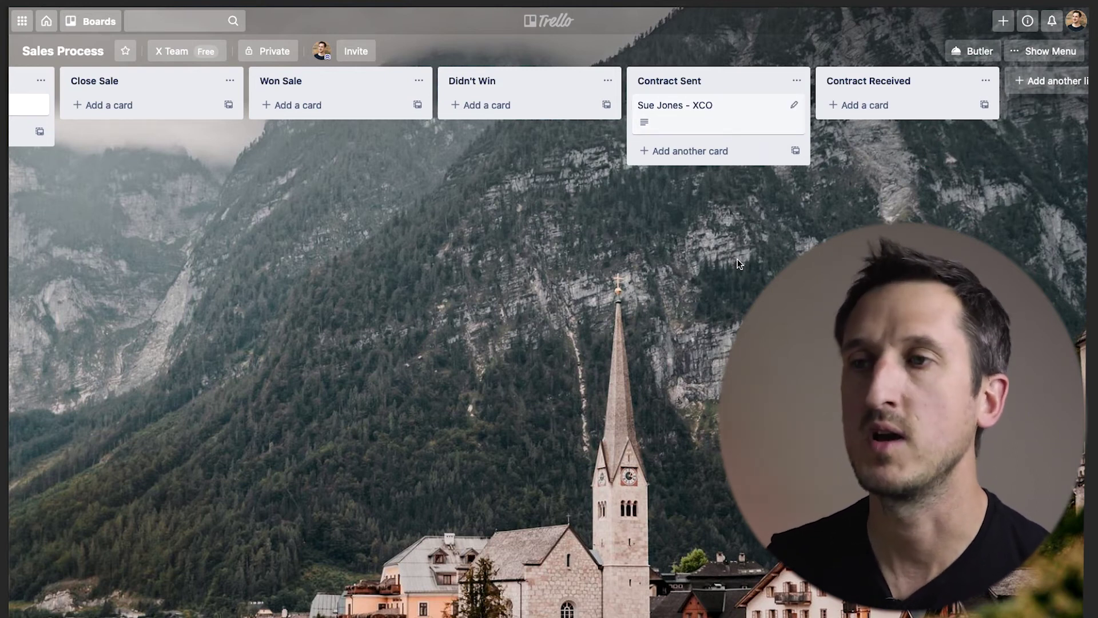
{"action": "scroll", "coordinate": [738, 263], "scroll_direction": "right", "scroll_amount": 2}
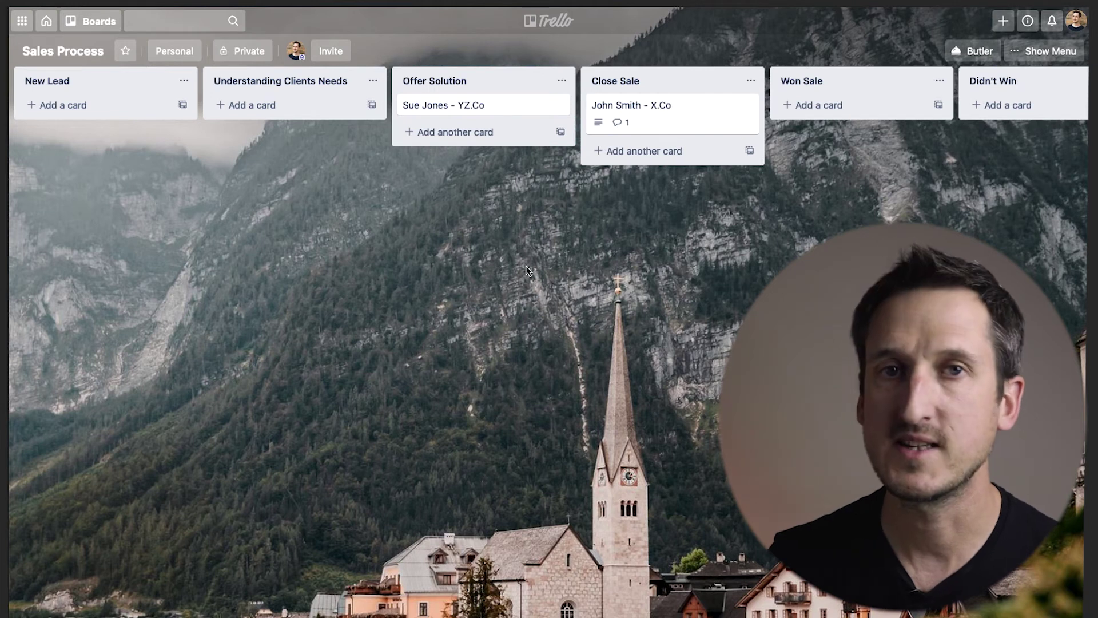
{"action": "scroll", "coordinate": [526, 268], "scroll_direction": "right", "scroll_amount": 8}
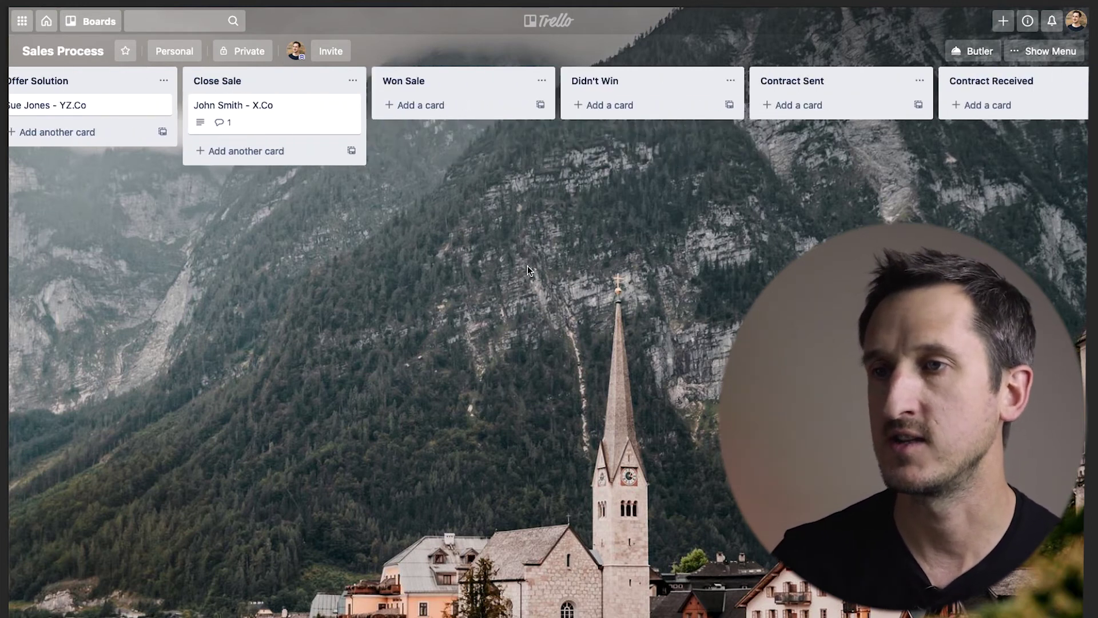
{"action": "left_click", "coordinate": [171, 114]}
{"action": "left_click_drag", "start_coordinate": [171, 115], "coordinate": [887, 113]}
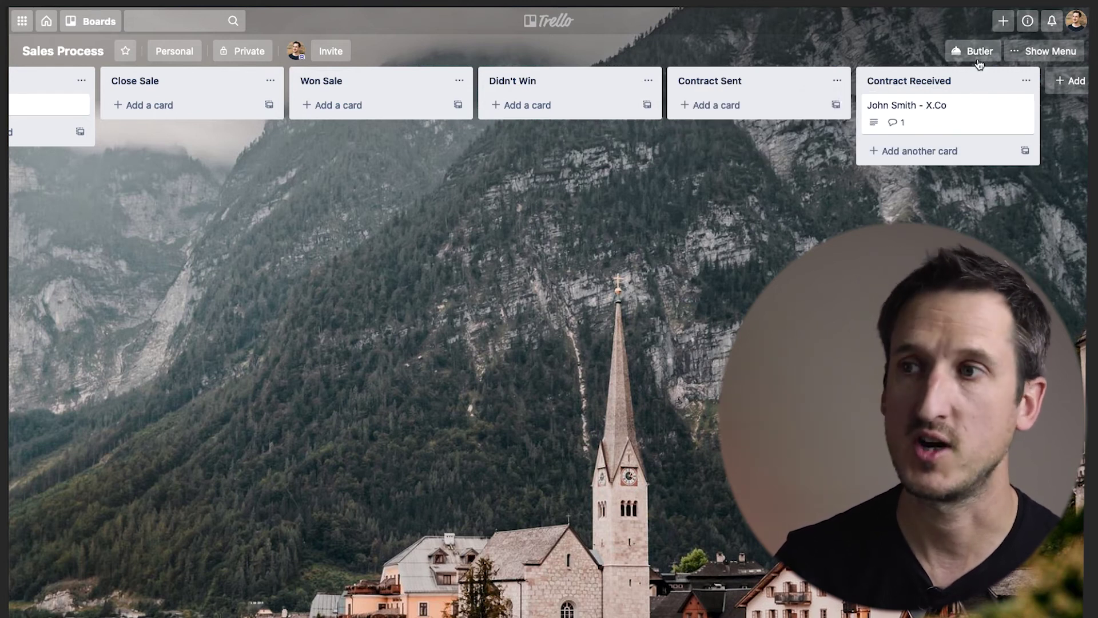
{"action": "scroll", "coordinate": [646, 272], "scroll_direction": "left", "scroll_amount": 8}
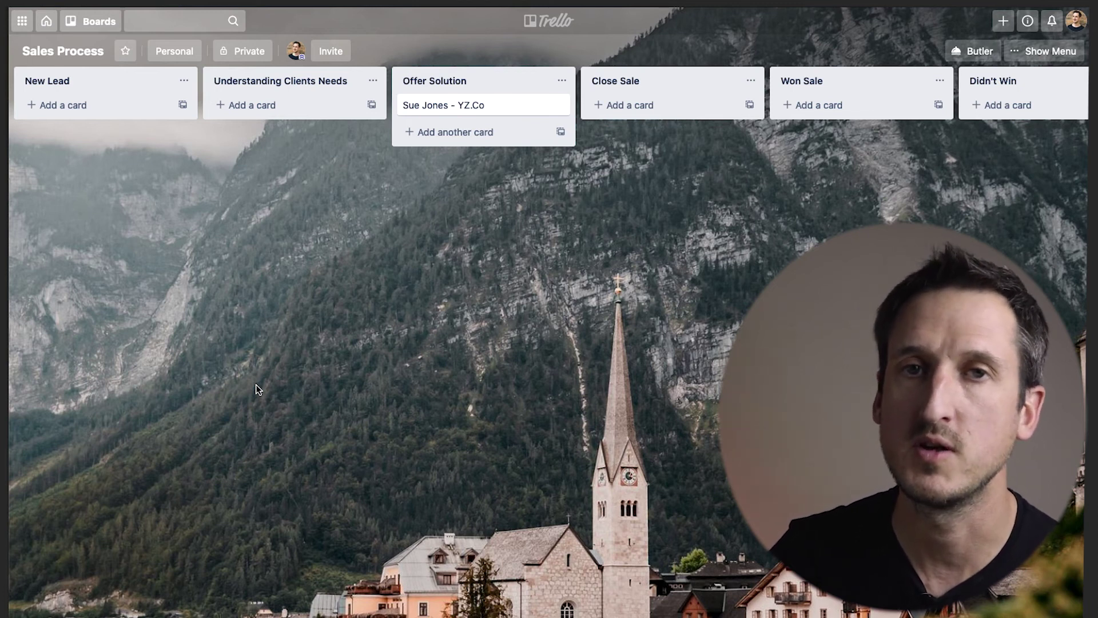
{"action": "left_click", "coordinate": [337, 56]}
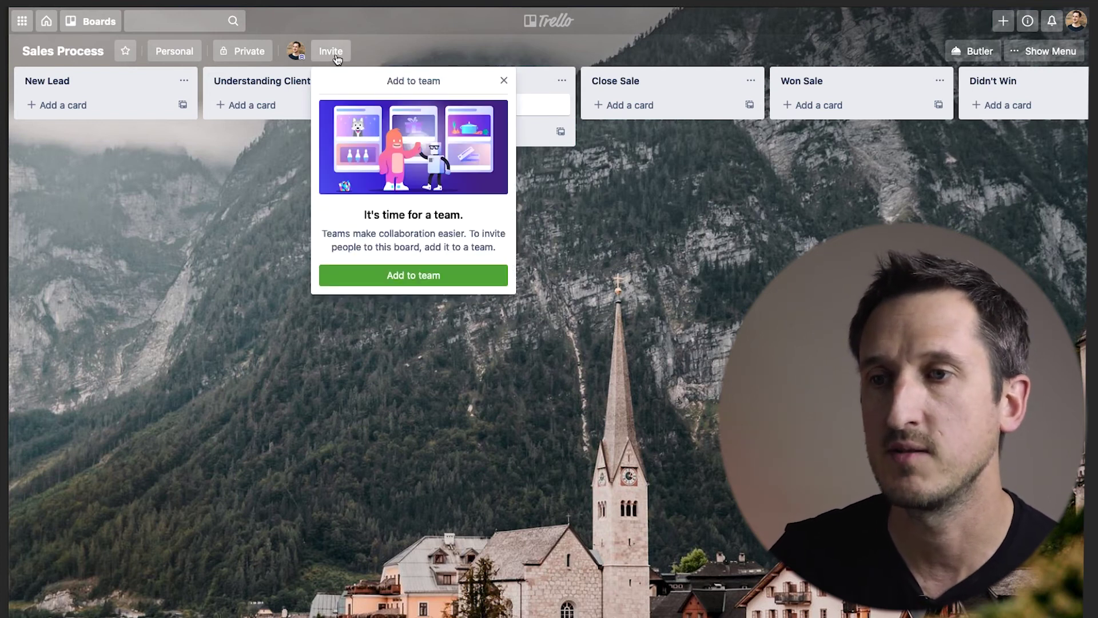
Step: Create a new Sales CRM team named 'X Team' and assign the Sales Process board to it
{"action": "left_click", "coordinate": [379, 277]}
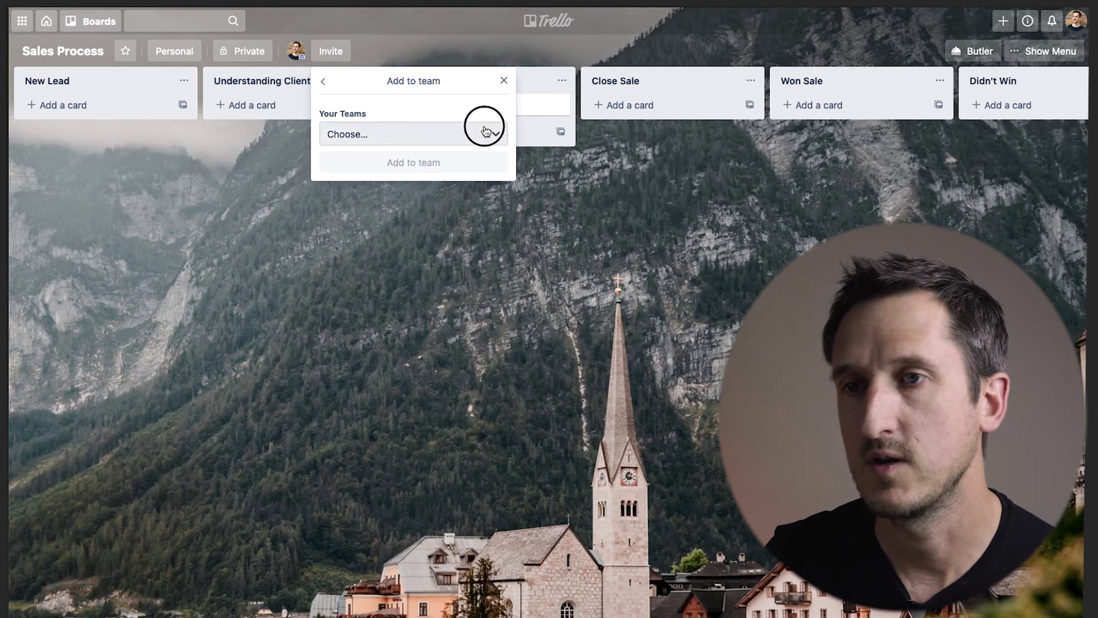
{"action": "left_click", "coordinate": [483, 134]}
{"action": "left_click", "coordinate": [426, 187]}
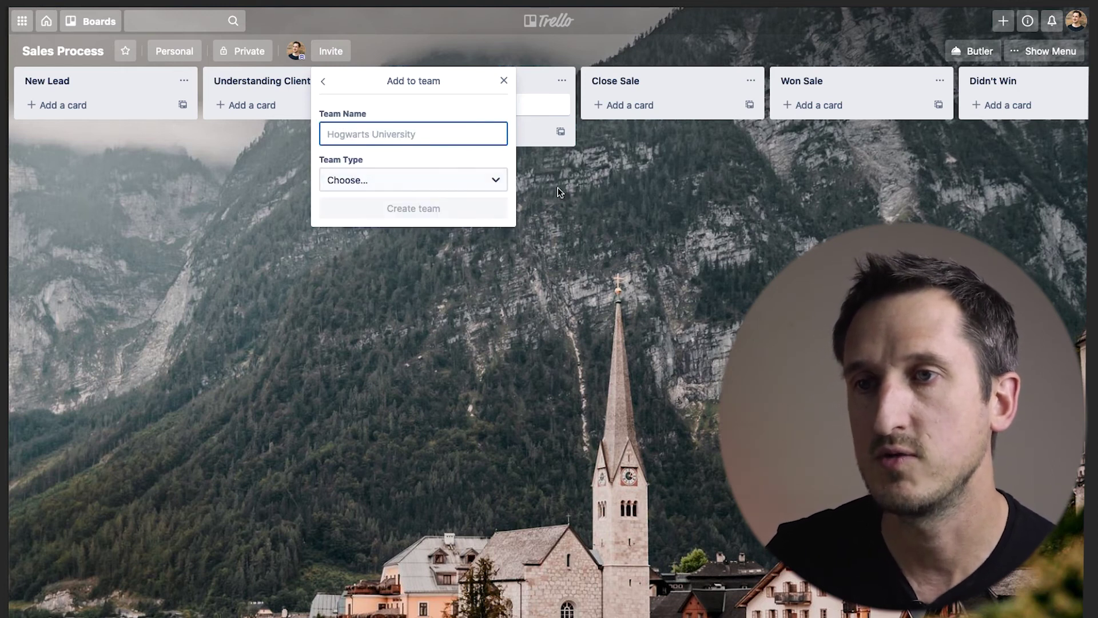
{"action": "type", "text": "X"}
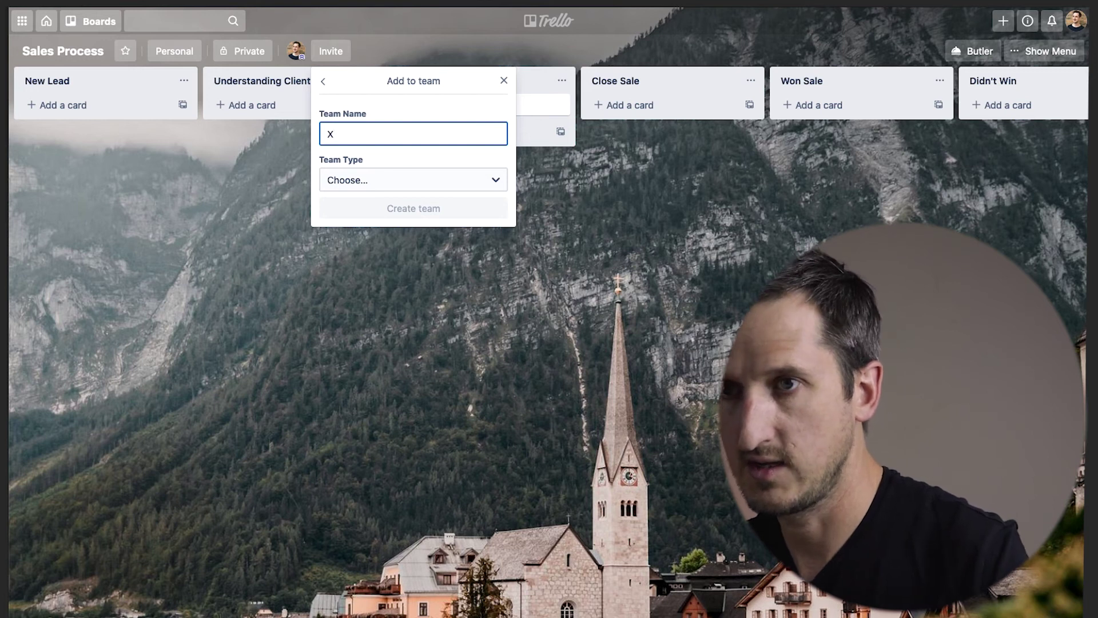
{"action": "type", "text": " Team"}
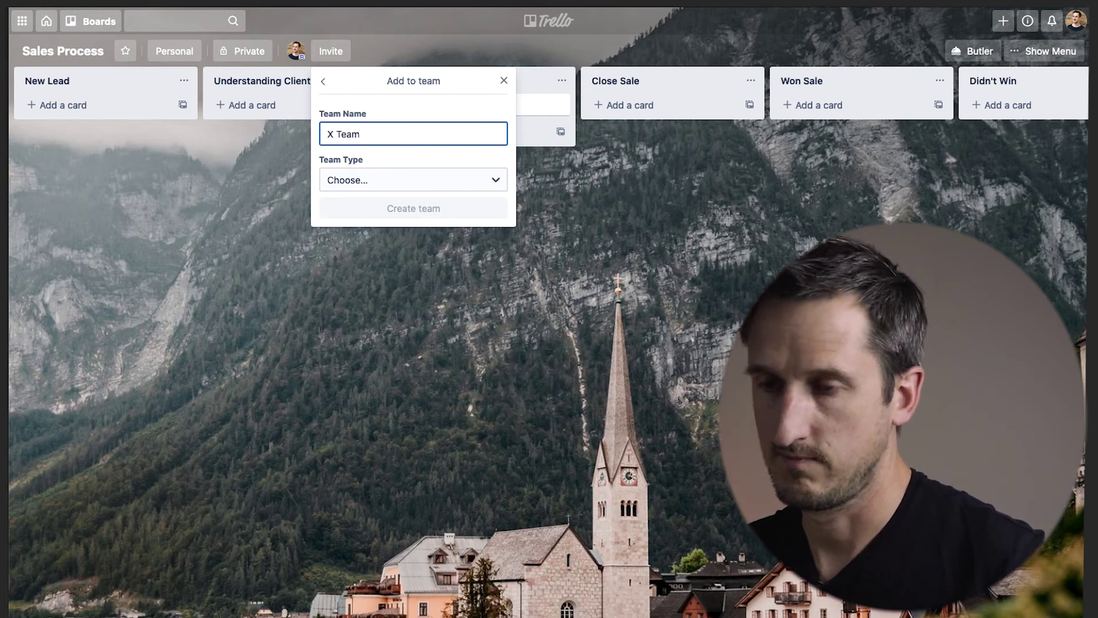
{"action": "left_click", "coordinate": [434, 178]}
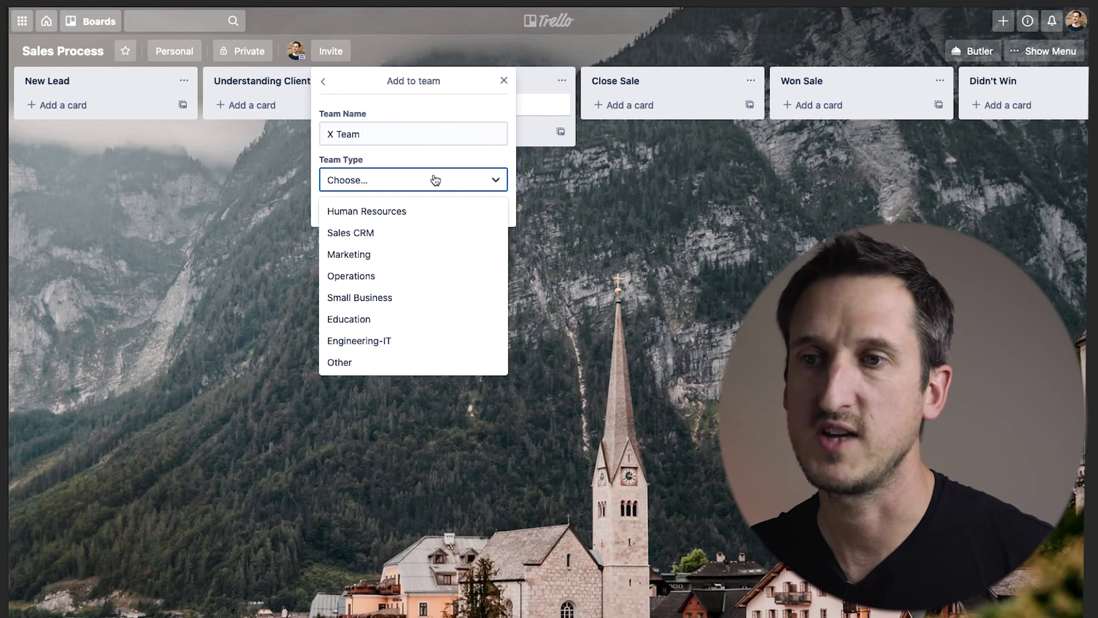
{"action": "left_click", "coordinate": [412, 232]}
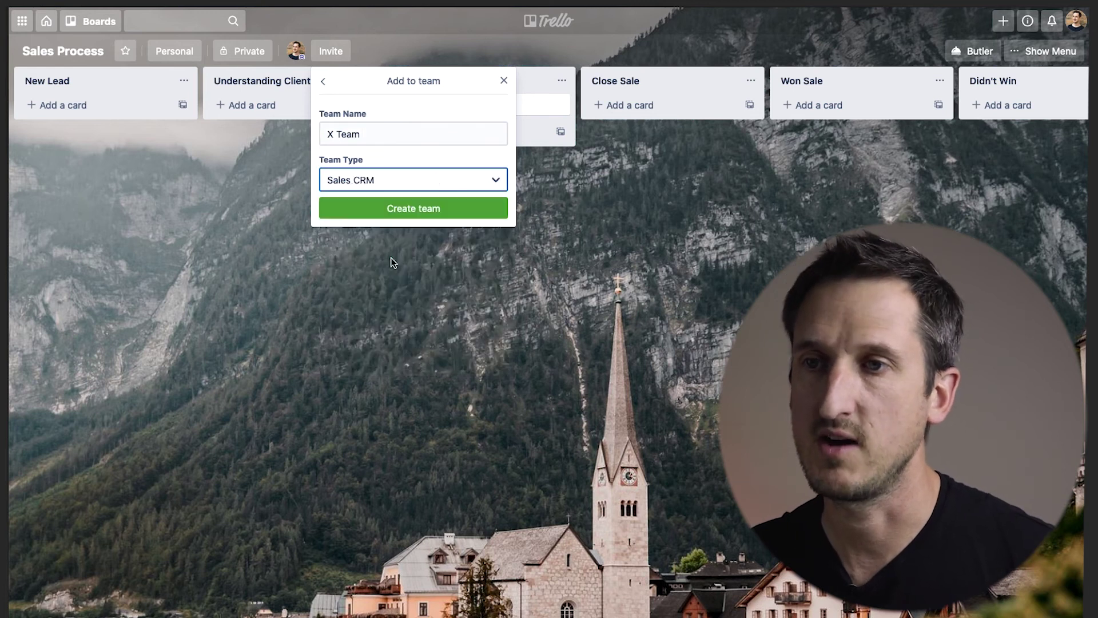
{"action": "left_click", "coordinate": [392, 206]}
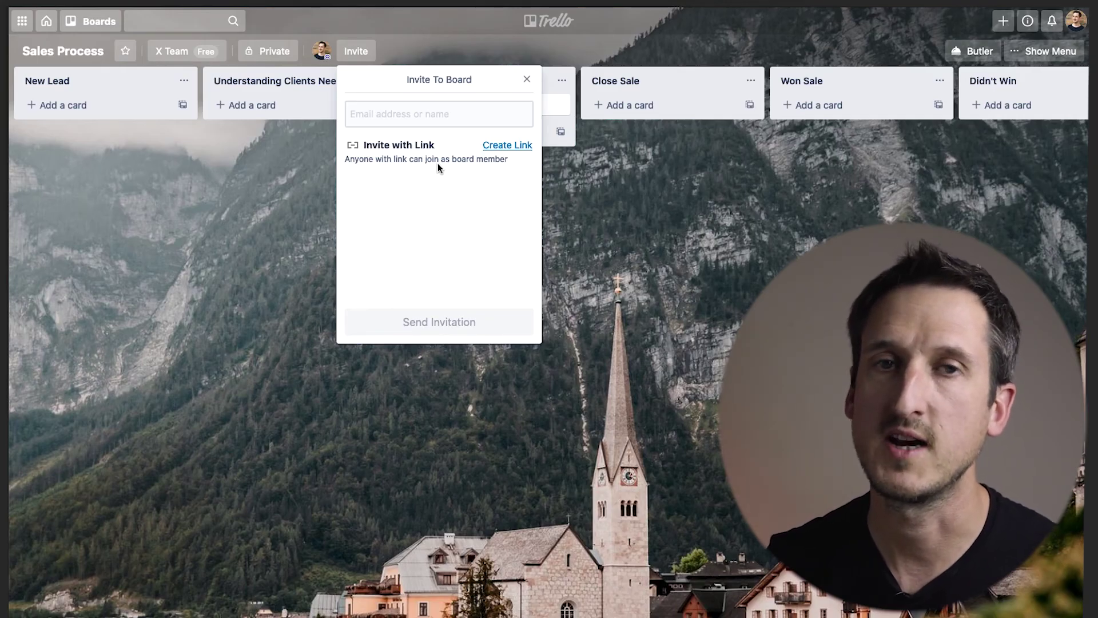
Step: Create the board's invite link and select its URL for copying
{"action": "left_click", "coordinate": [504, 146]}
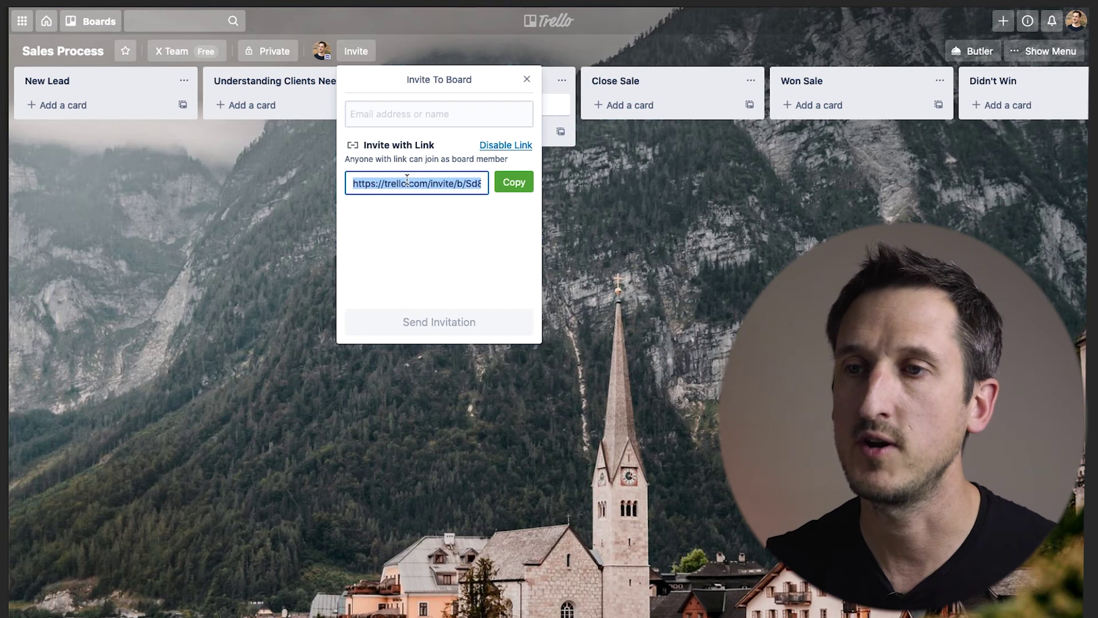
{"action": "left_click", "coordinate": [406, 182]}
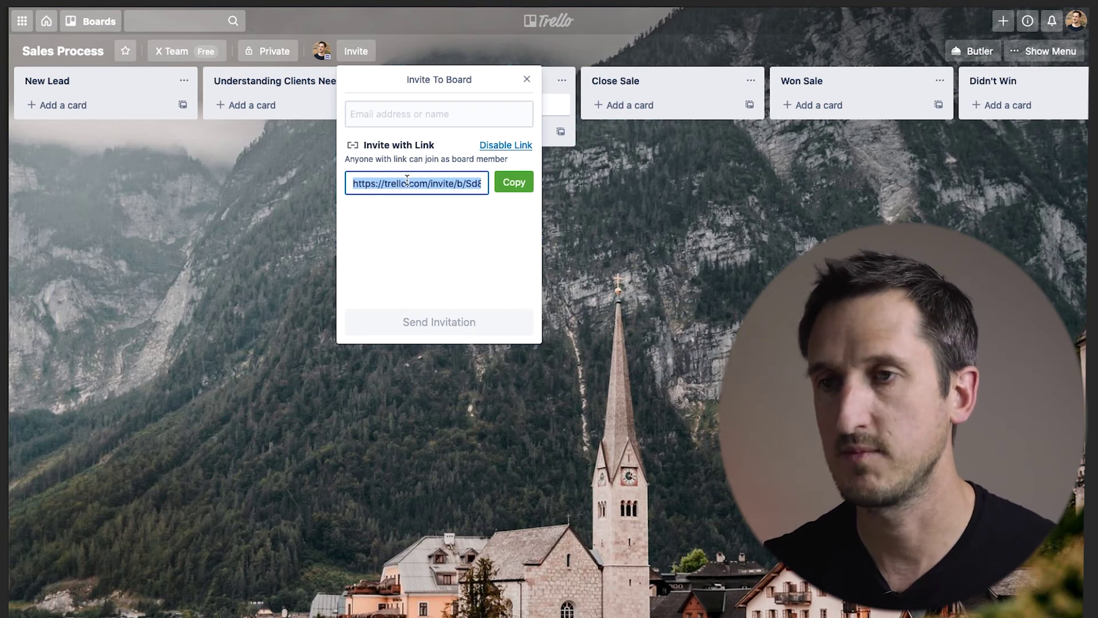